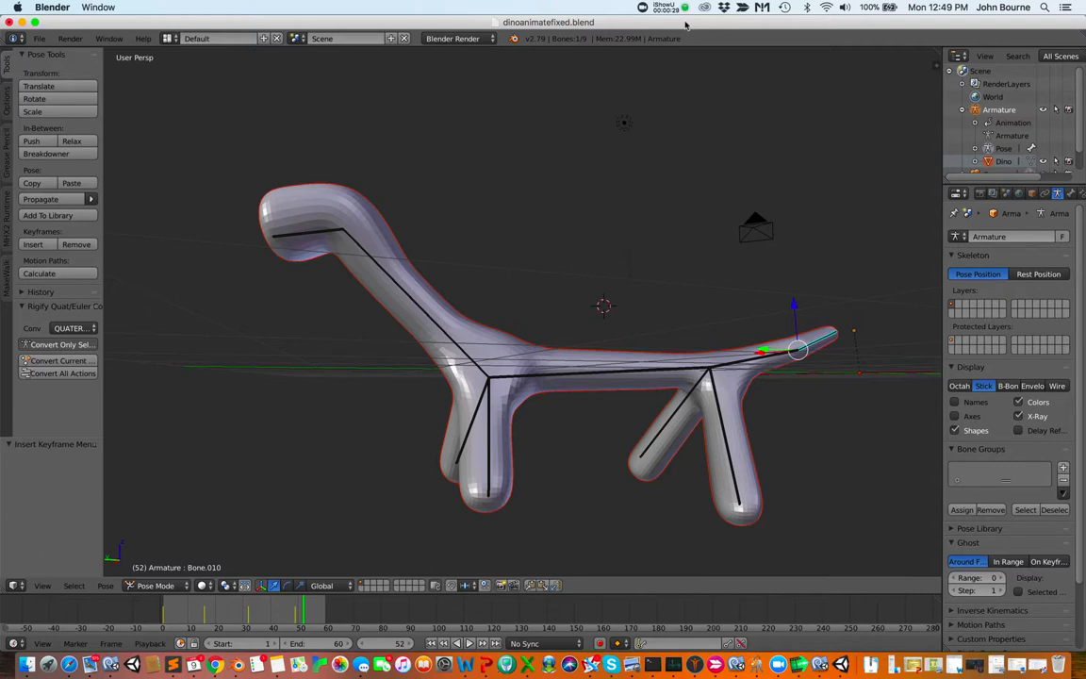
pyautogui.click(43, 43)
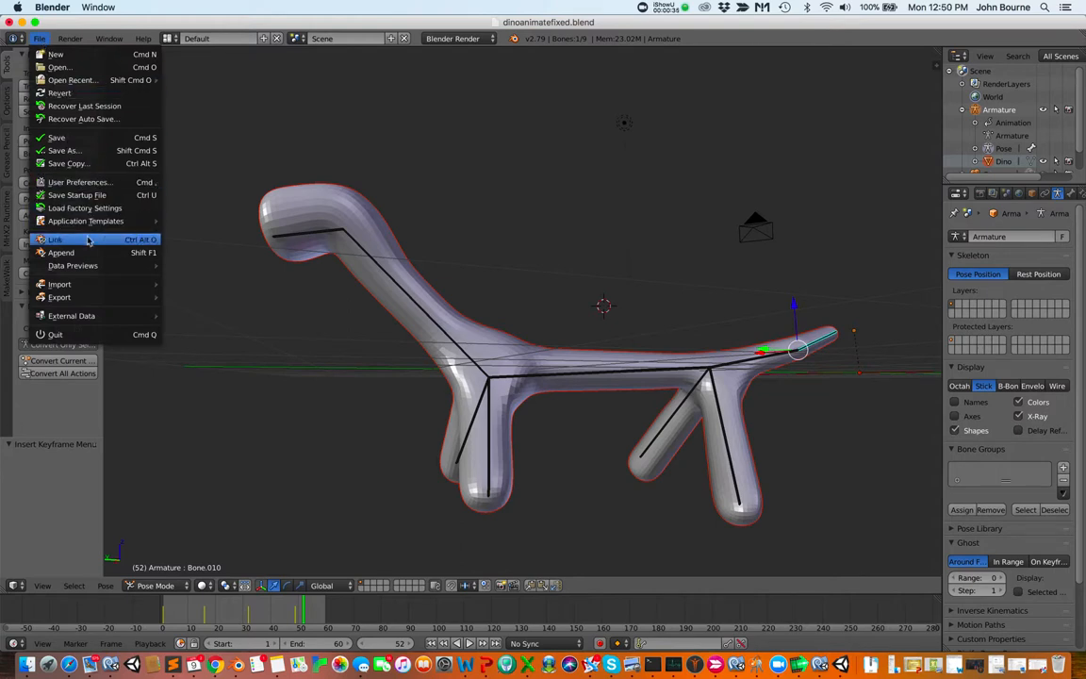
pyautogui.moveTo(97, 298)
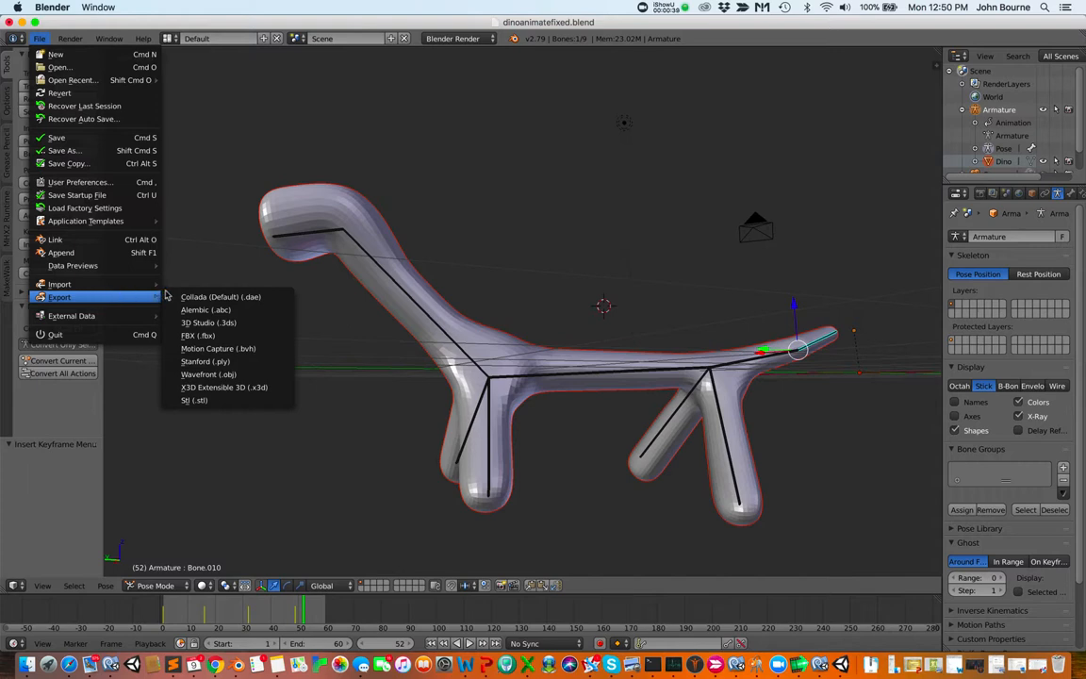
pyautogui.click(201, 337)
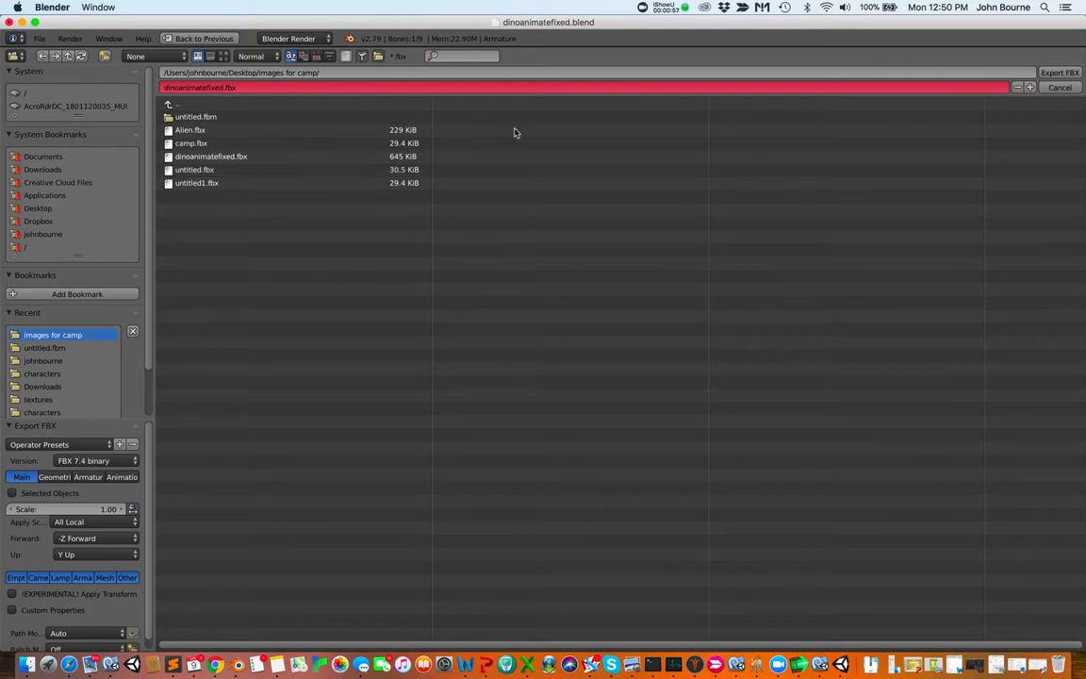
pyautogui.click(1060, 87)
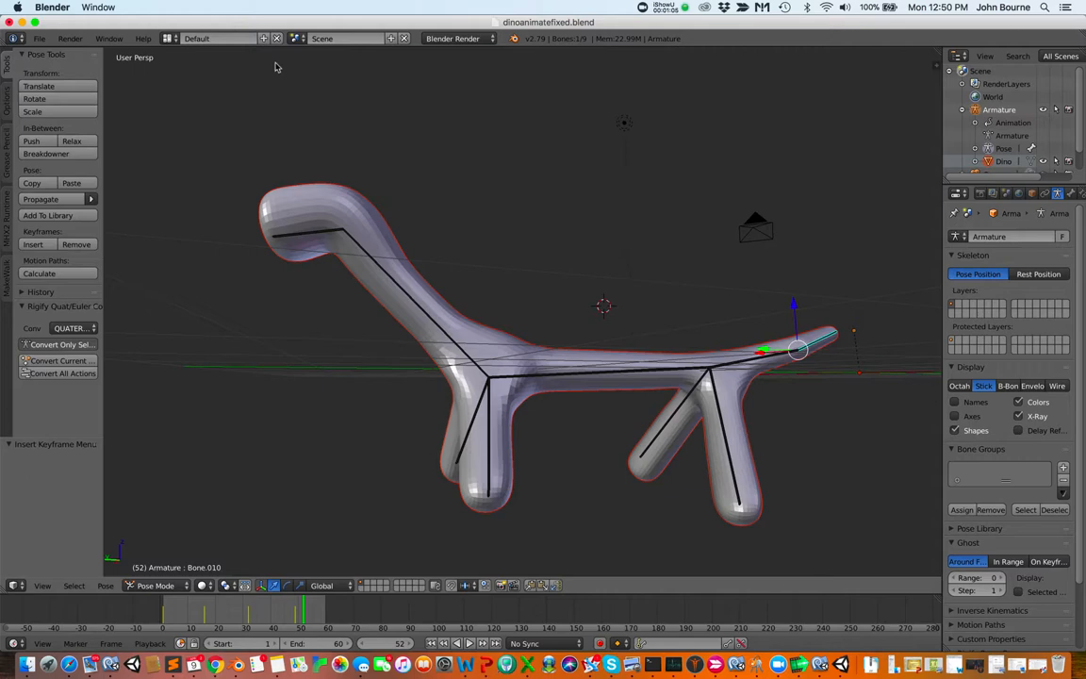
# Switch to Unity and import dinoanimatefixed.fbx from the "images for camp" desktop folder into the project's alien folder.
pyautogui.press('super+Tab')
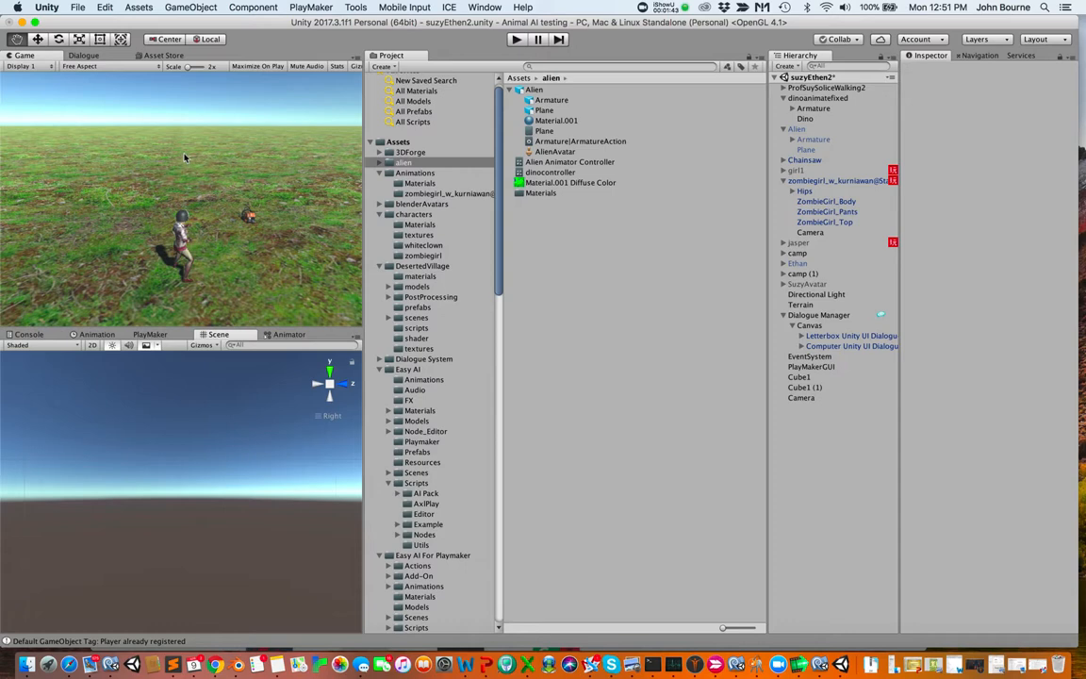
pyautogui.click(26, 665)
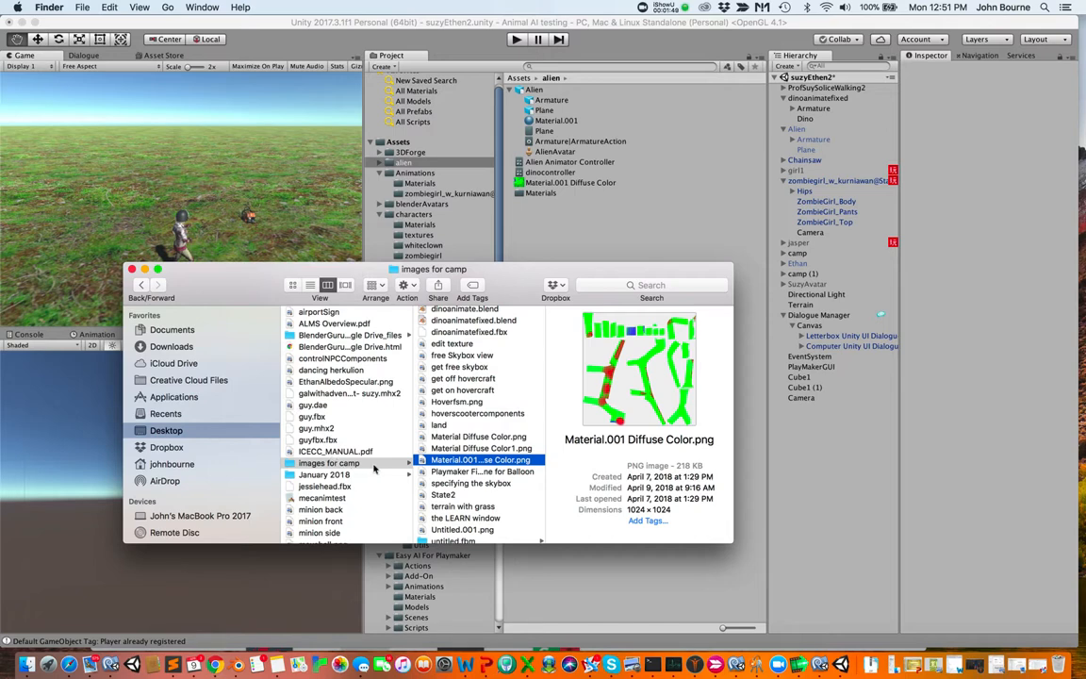
pyautogui.scroll(3, 481, 377)
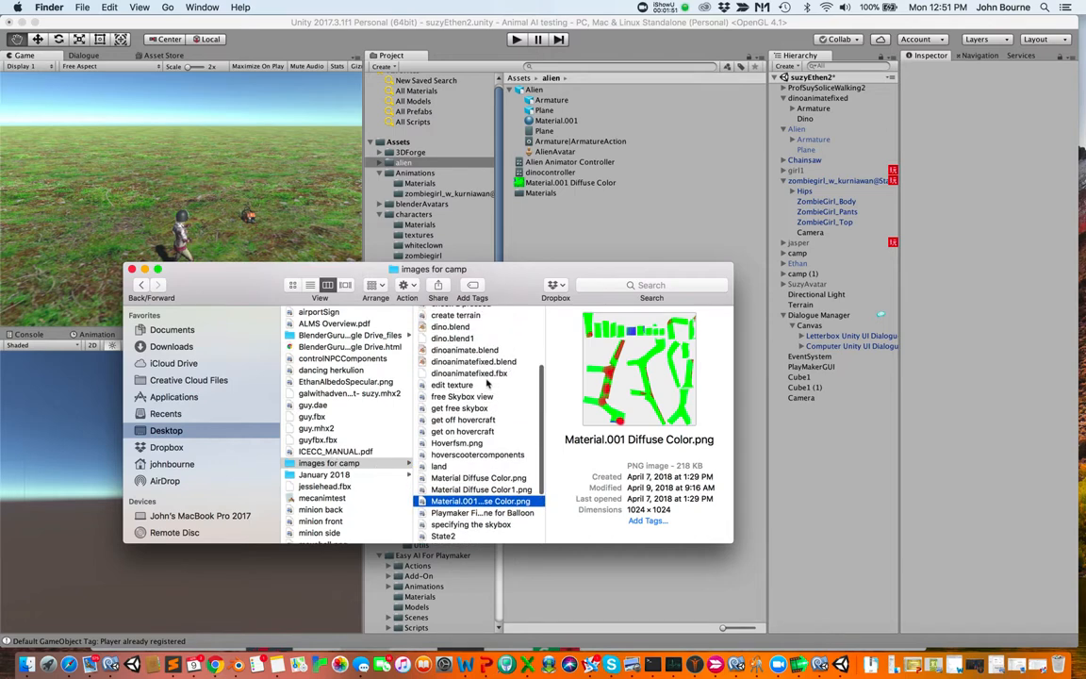
pyautogui.click(471, 373)
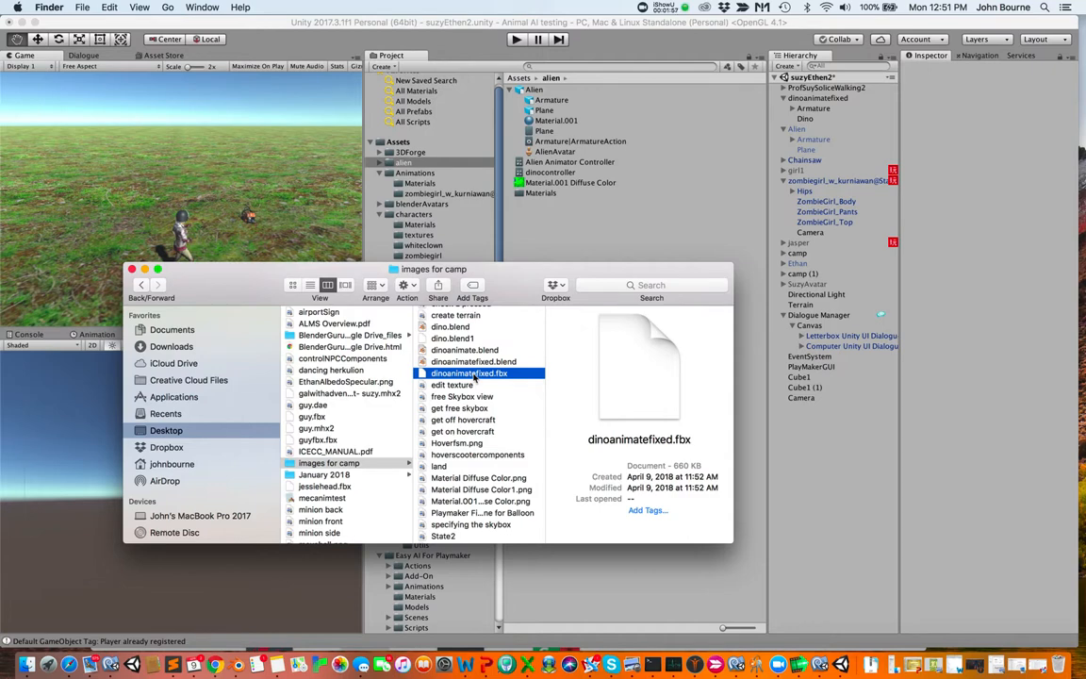
pyautogui.moveTo(524, 280); pyautogui.dragTo(268, 271)
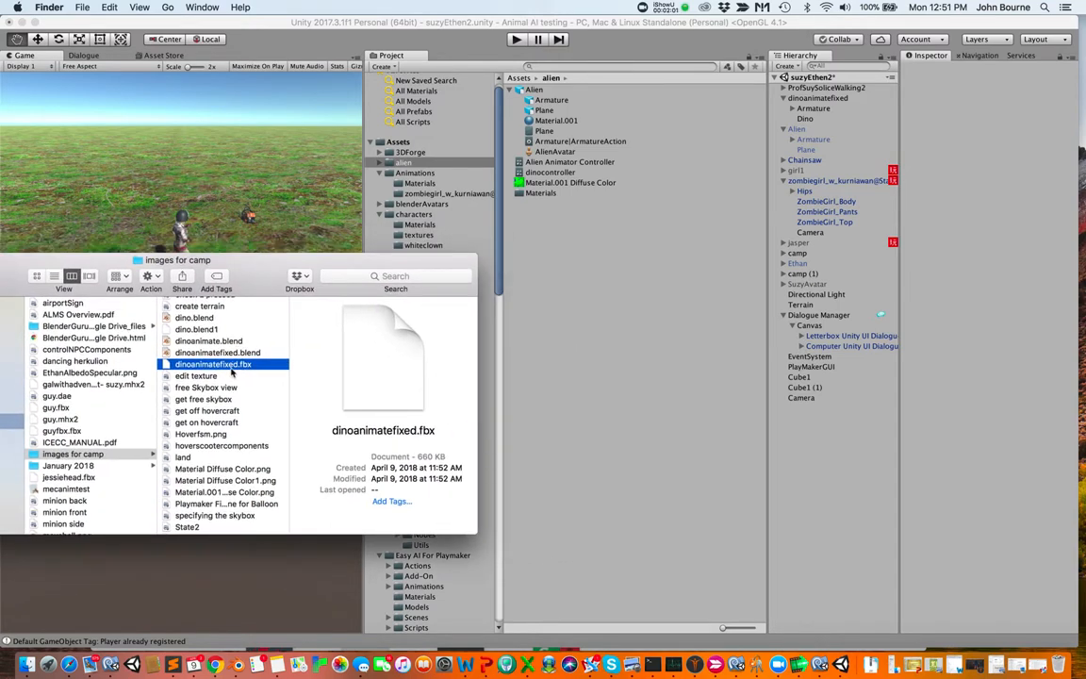
pyautogui.moveTo(233, 369); pyautogui.dragTo(593, 232)
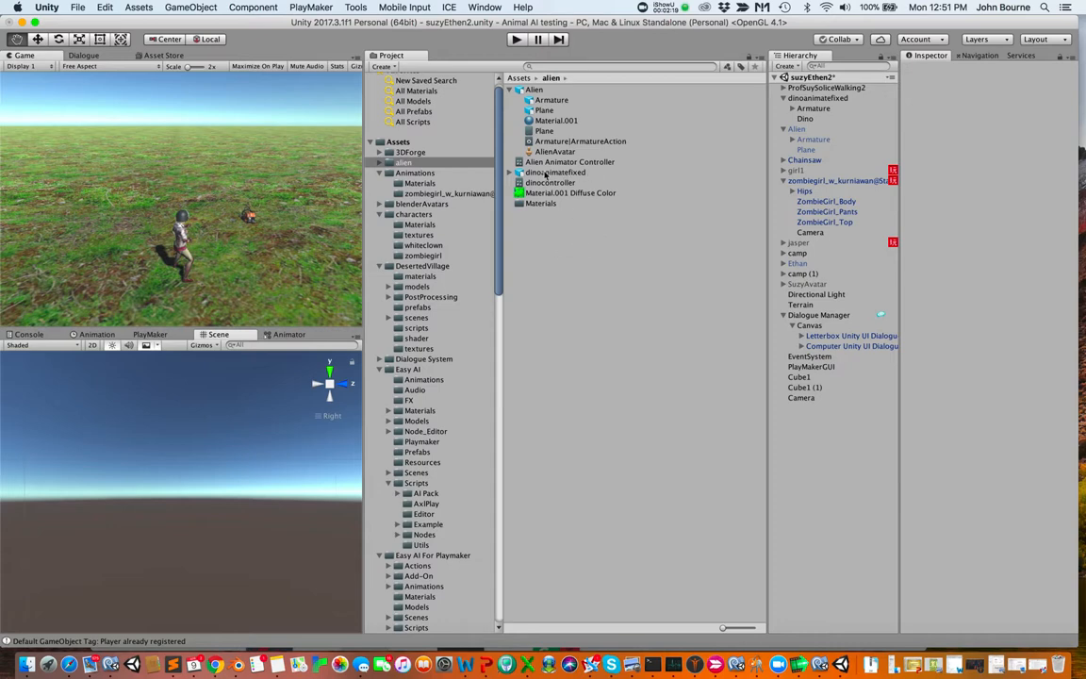
# Expand the imported dinoanimatefixed asset and check which actions are available for its Camera sub-object.
pyautogui.click(510, 173)
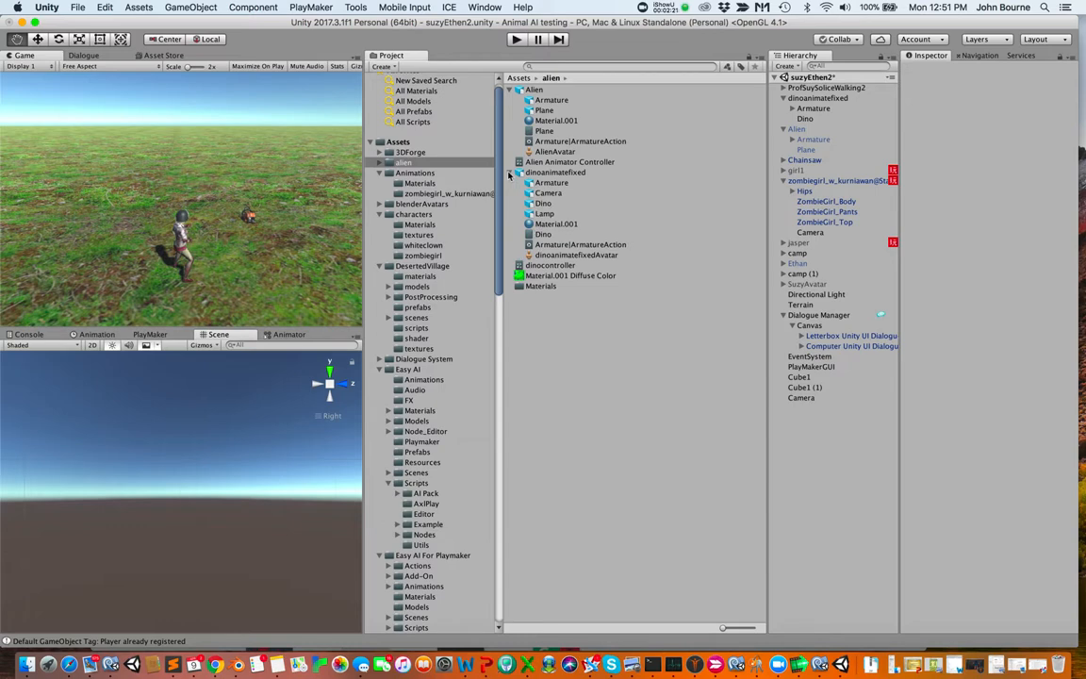
pyautogui.click(551, 173)
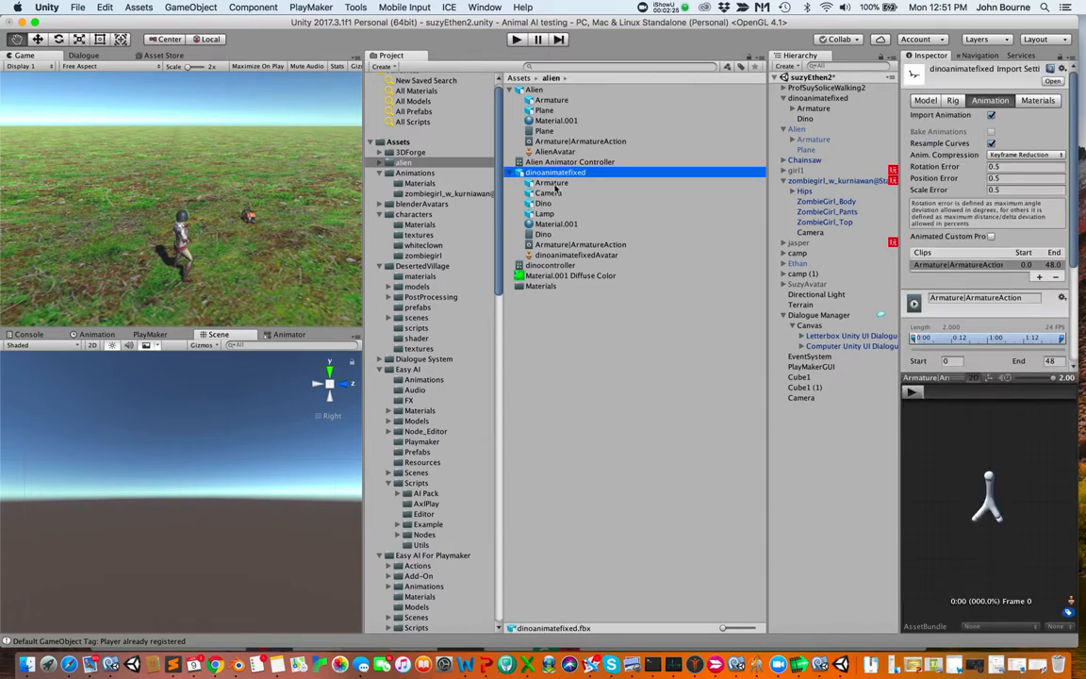
pyautogui.click(551, 193)
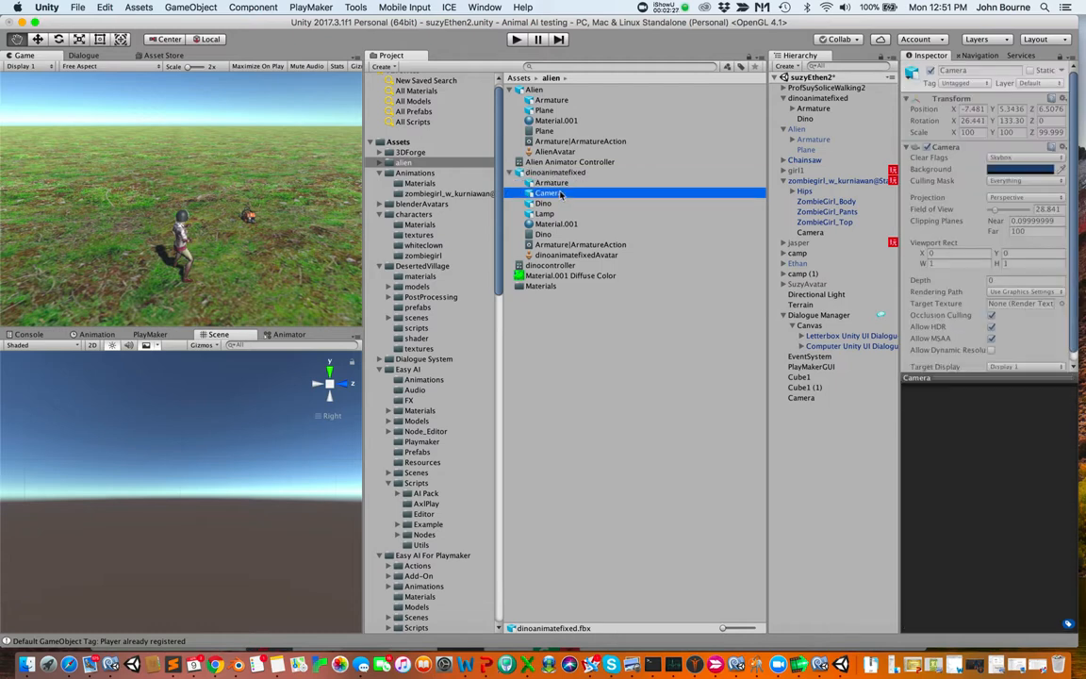
pyautogui.rightClick(560, 193)
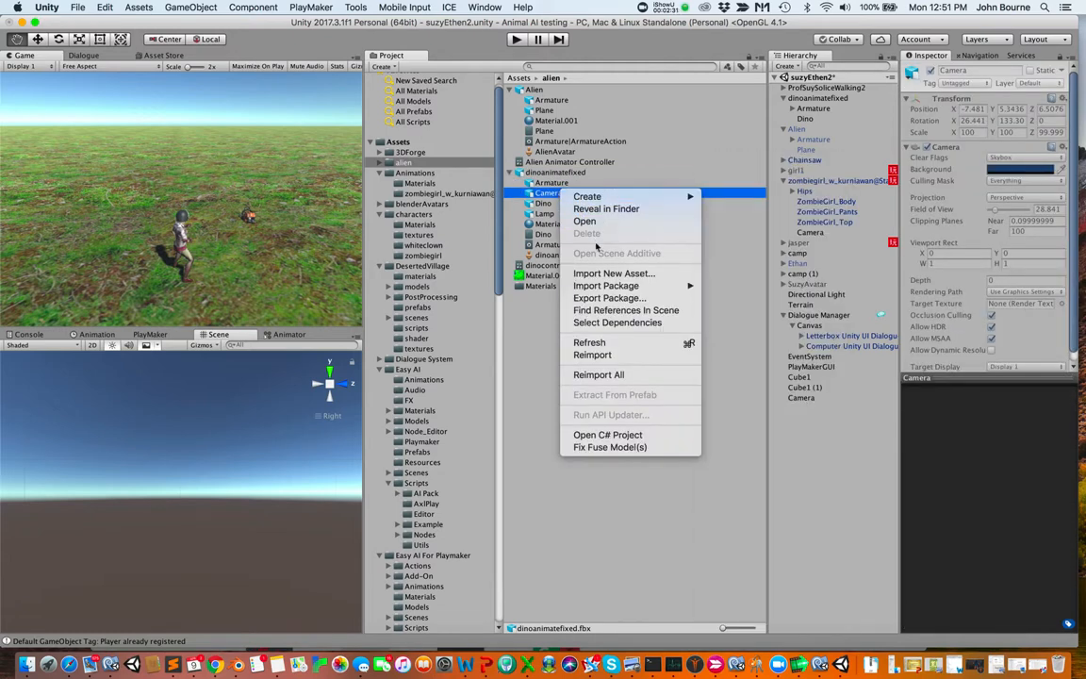
pyautogui.click(554, 193)
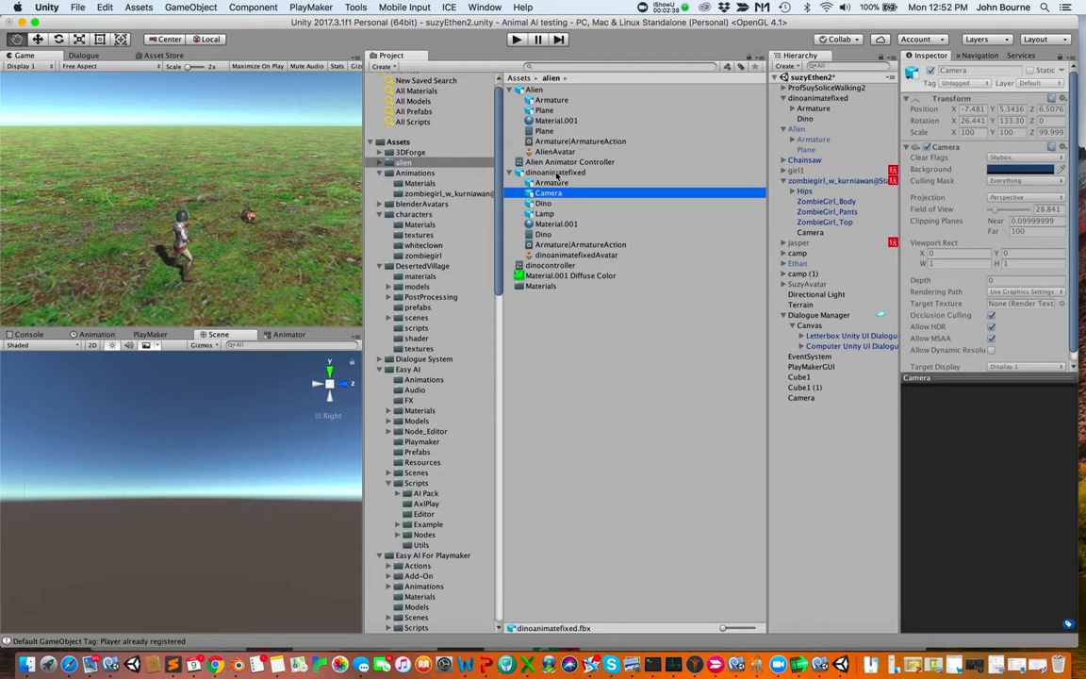
pyautogui.click(557, 174)
pyautogui.moveTo(556, 175); pyautogui.dragTo(492, 178)
pyautogui.click(558, 173)
pyautogui.moveTo(544, 177); pyautogui.dragTo(521, 161)
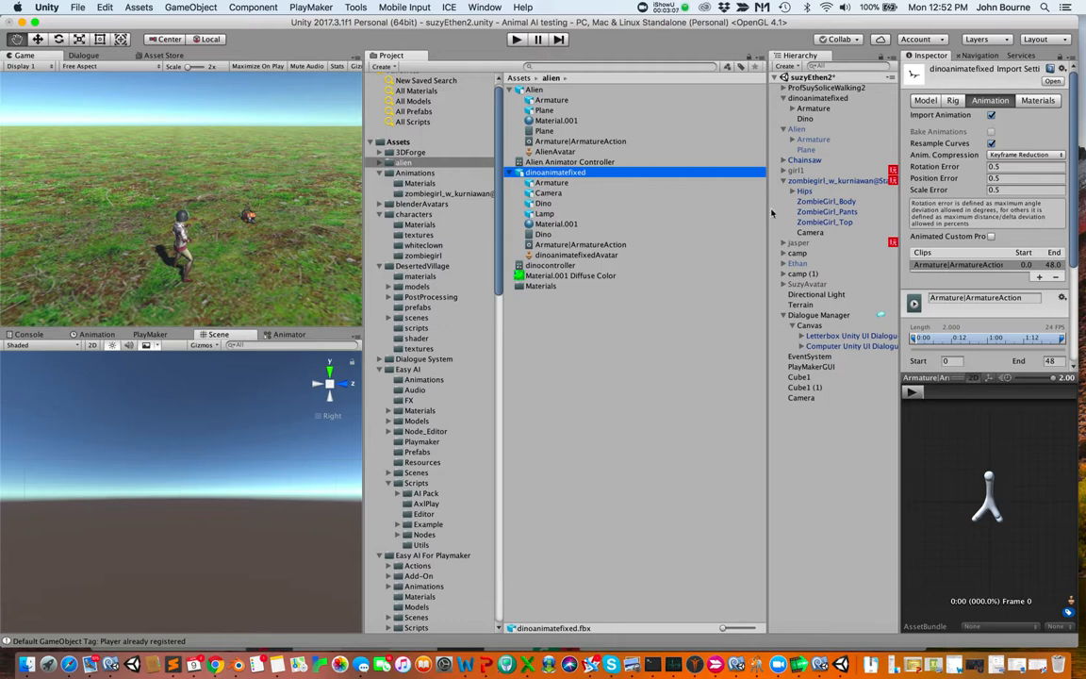
# Frame the zombie girl in the scene and place the dinoanimatefixed model behind her at about X 215, Y 0, Z 319.
pyautogui.click(816, 181)
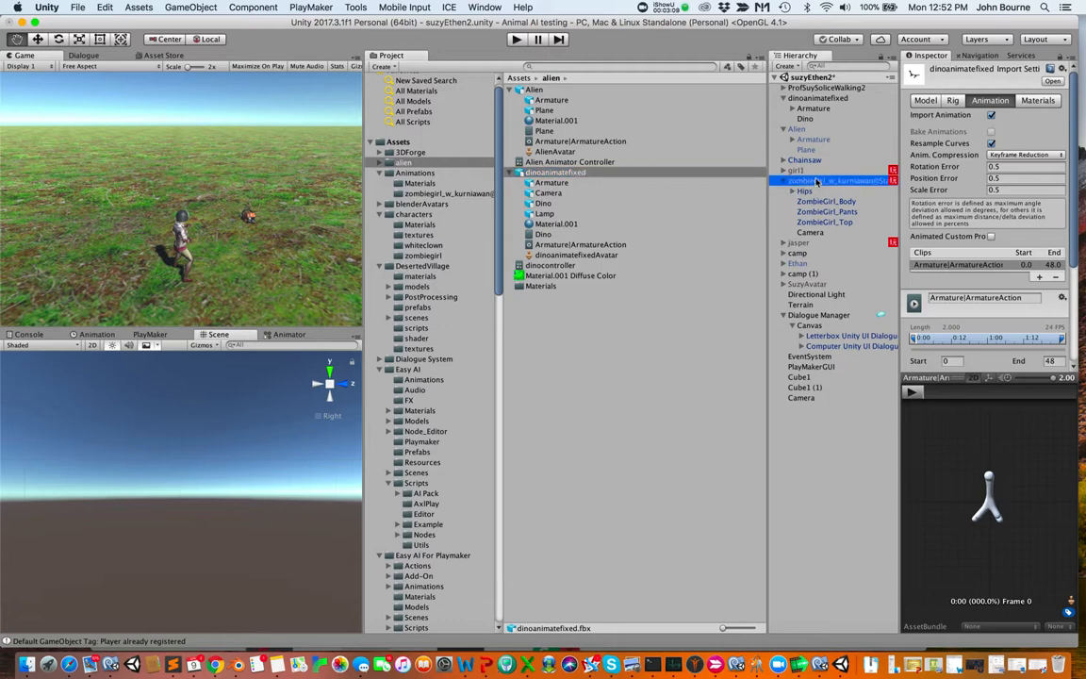
pyautogui.doubleClick(816, 181)
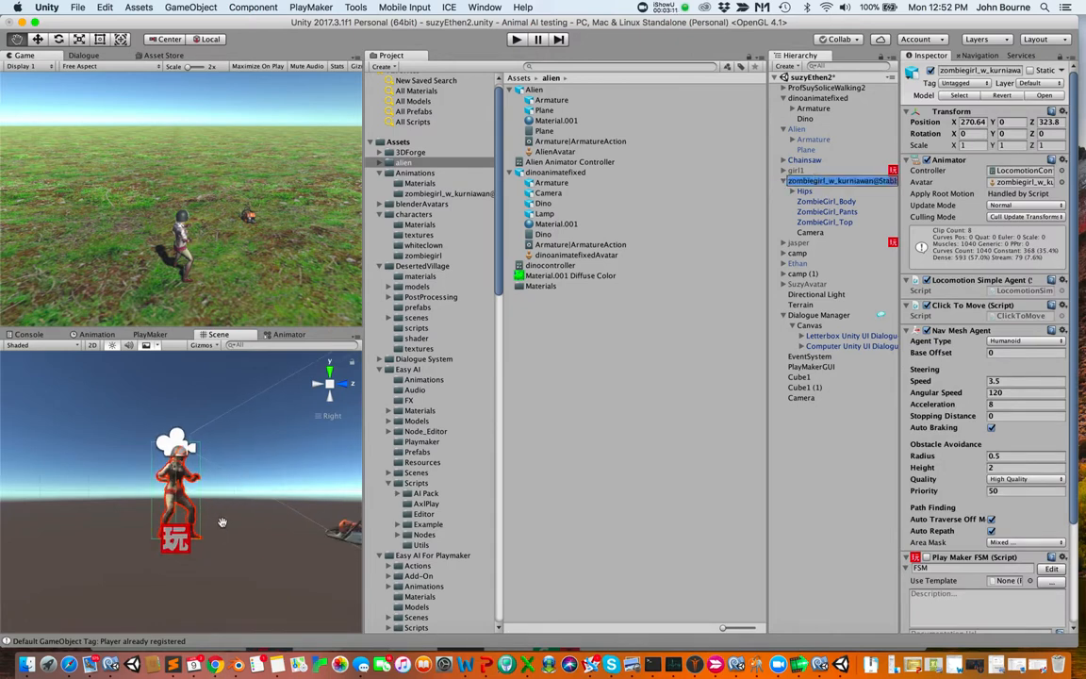
pyautogui.moveTo(223, 522)
pyautogui.keyDown('ctrl'); pyautogui.mouseDown()
pyautogui.moveTo(214, 574)
pyautogui.moveTo(234, 532)
pyautogui.mouseUp(); pyautogui.keyUp('ctrl')
pyautogui.keyDown('alt'); pyautogui.moveTo(212, 479); pyautogui.dragTo(202, 533); pyautogui.keyUp('alt')
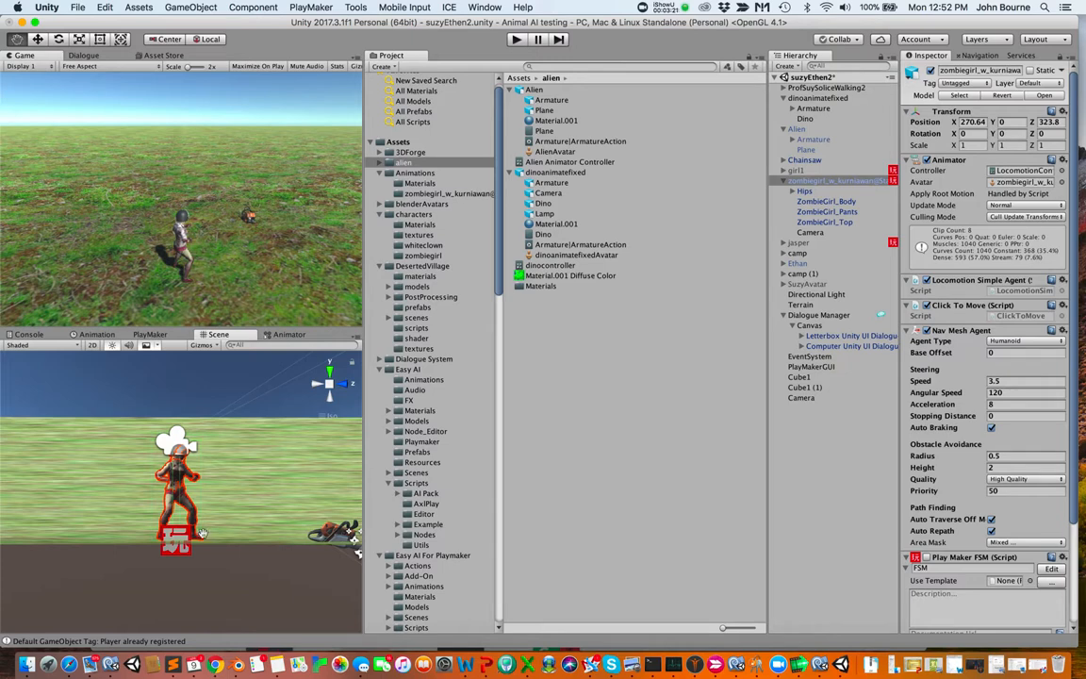
pyautogui.keyDown('alt'); pyautogui.moveTo(191, 426); pyautogui.dragTo(210, 478); pyautogui.keyUp('alt')
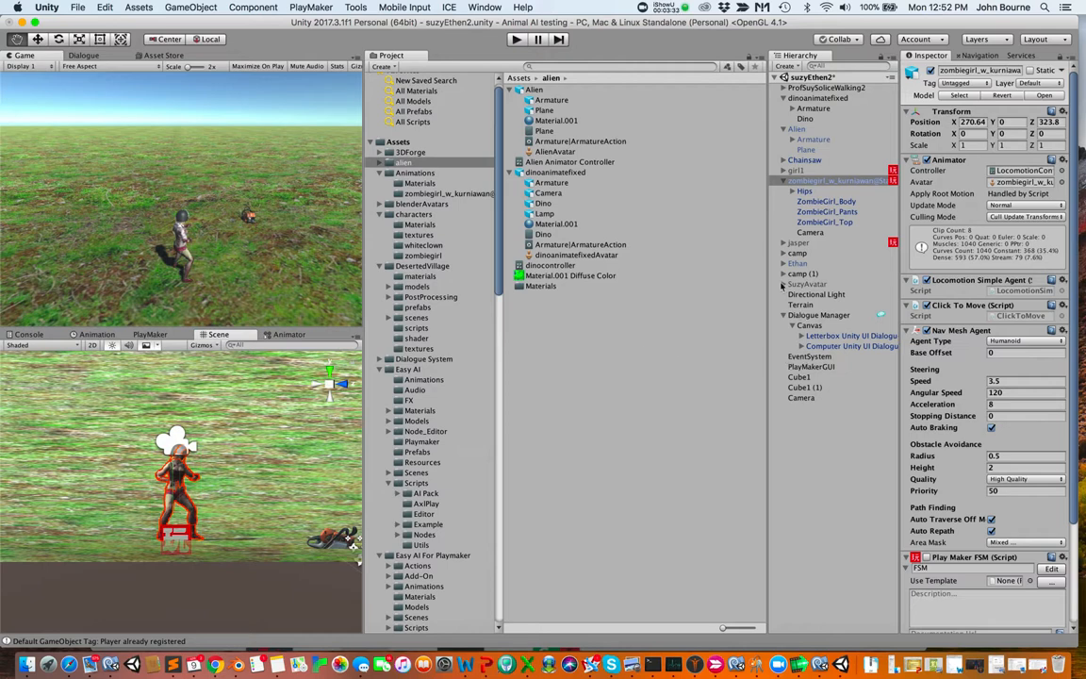
pyautogui.click(567, 175)
pyautogui.moveTo(566, 177); pyautogui.dragTo(329, 412)
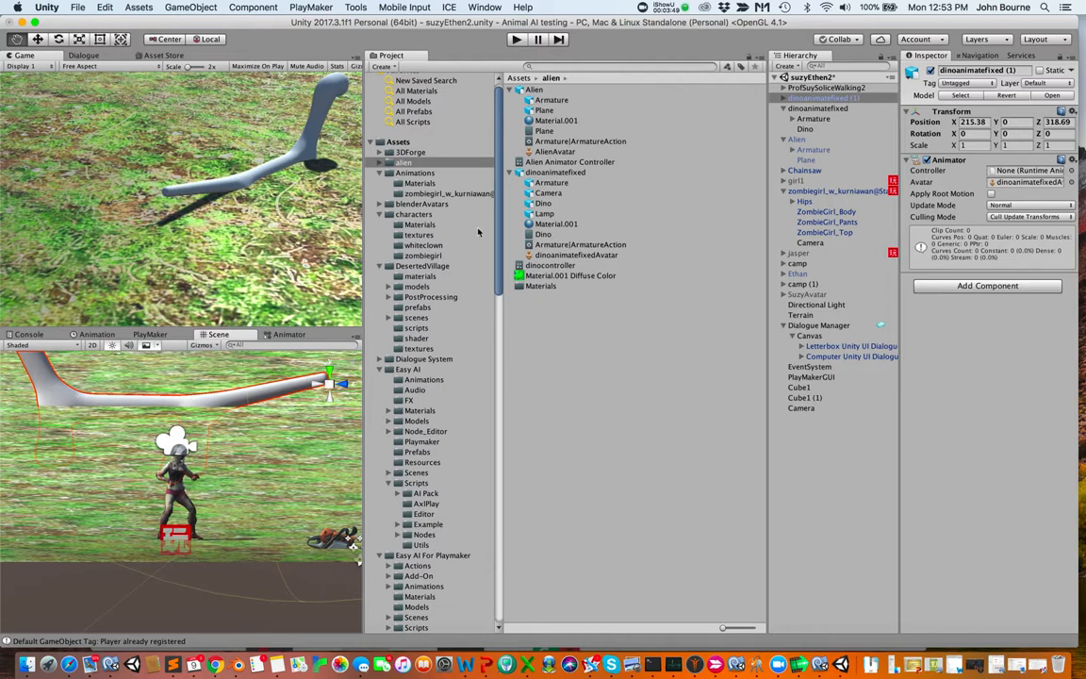
# Activate the Move tool and select the newly placed dino in the scene.
pyautogui.click(553, 174)
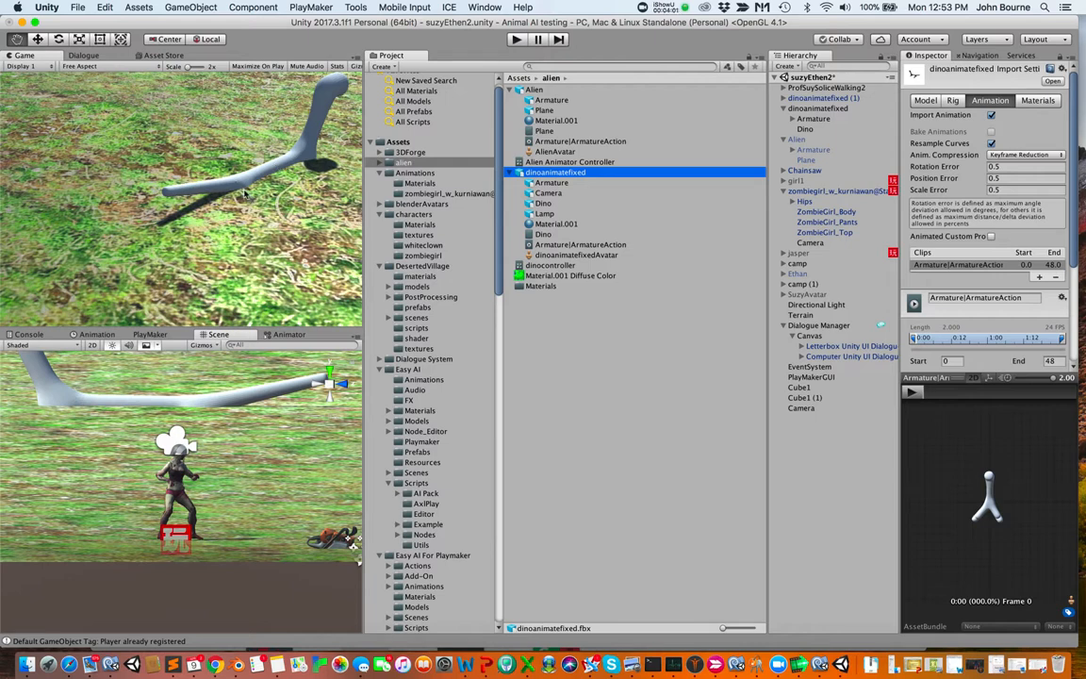
pyautogui.click(39, 39)
pyautogui.scroll(-4, 238, 423)
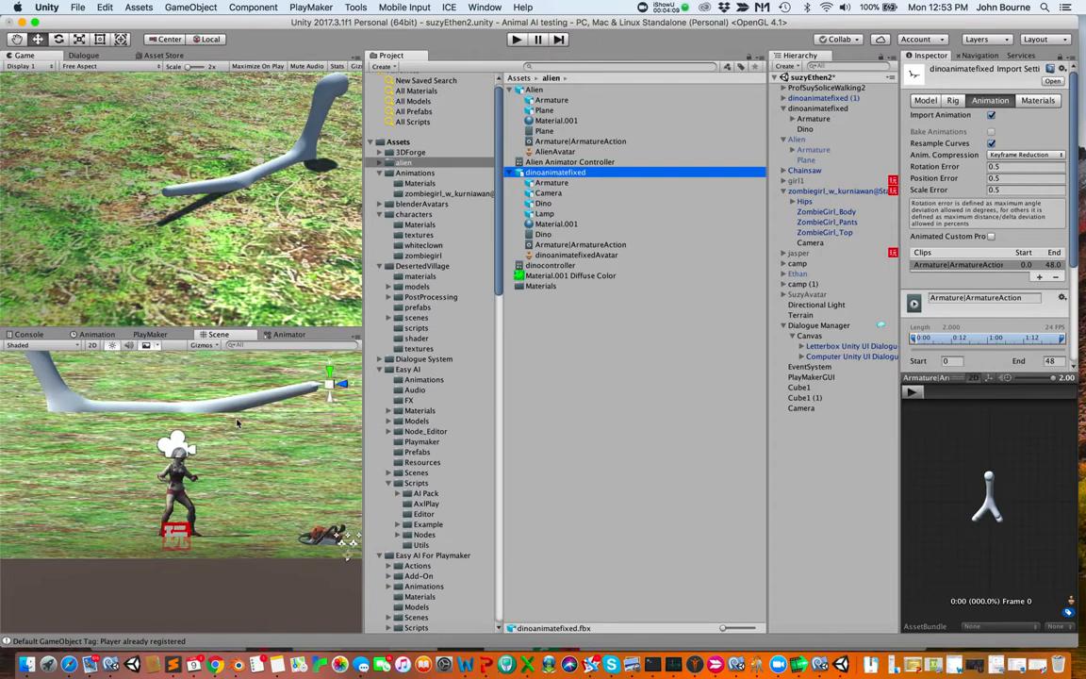
pyautogui.scroll(-3, 238, 424)
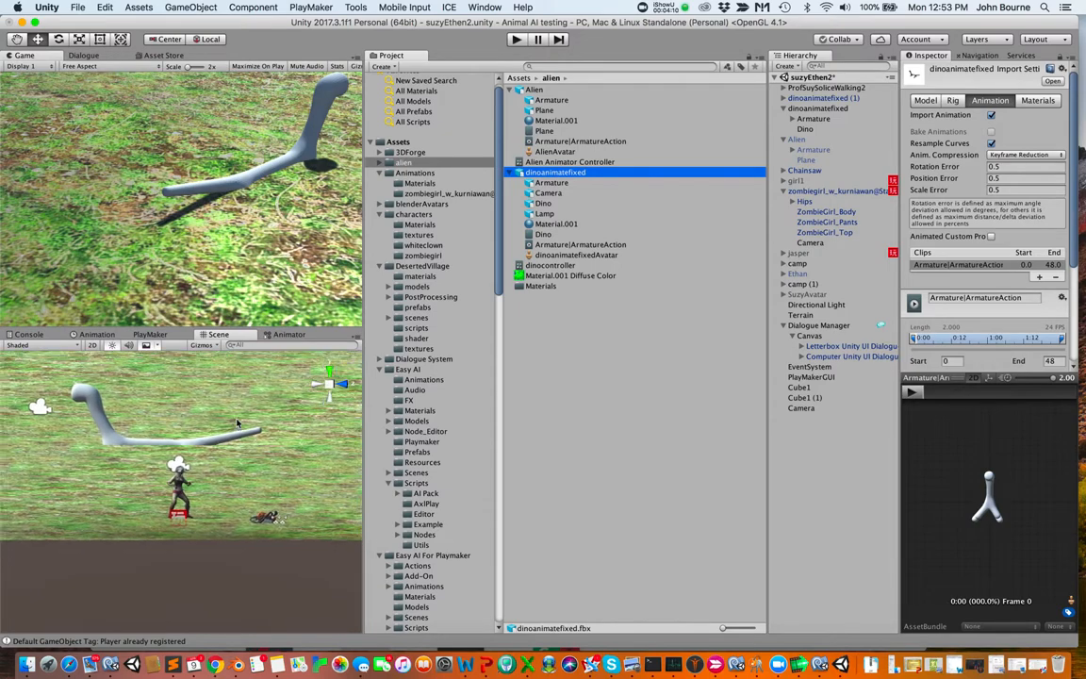
pyautogui.click(164, 460)
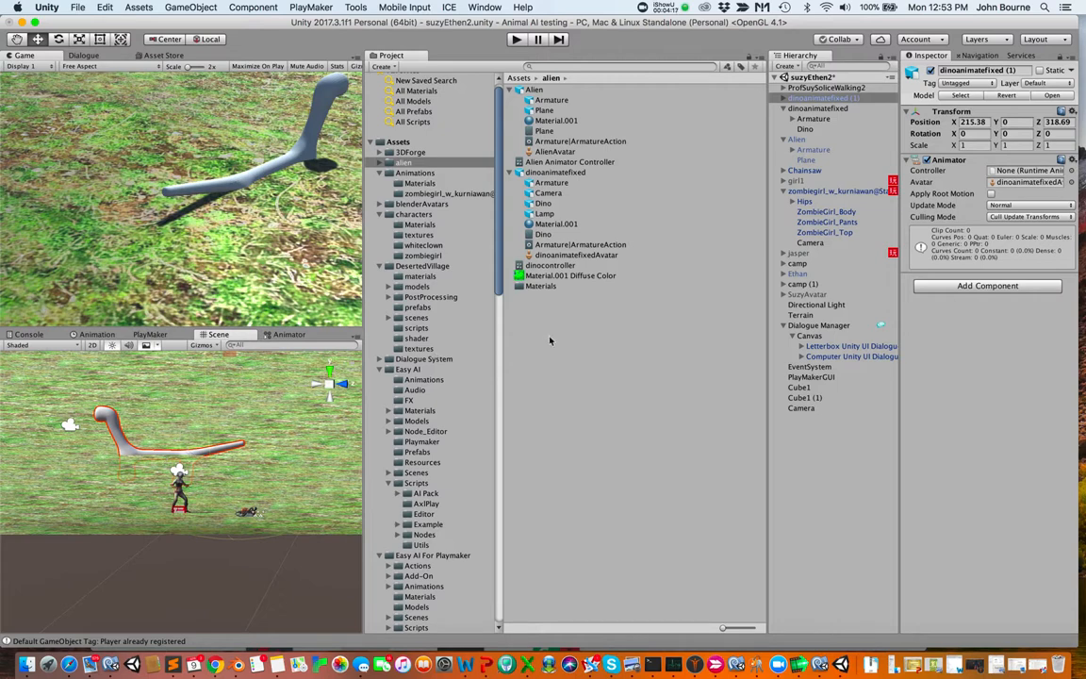
# Delete the Camera child from the dinoanimatefixed (1) object in the scene hierarchy, accepting the broken prefab instance.
pyautogui.click(783, 98)
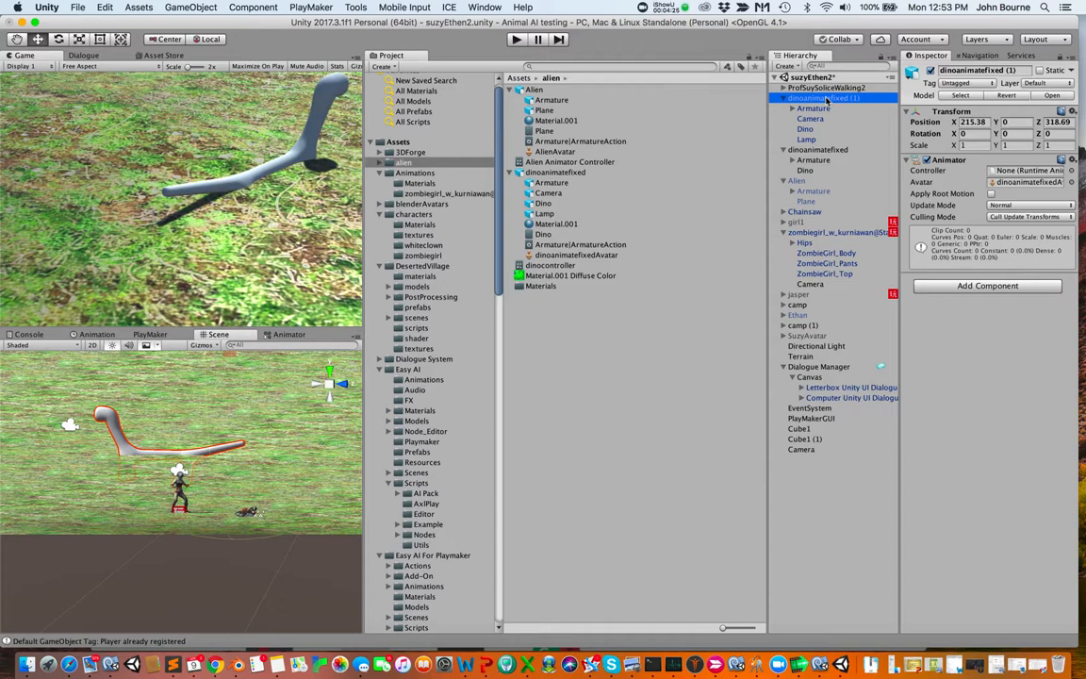
pyautogui.click(816, 120)
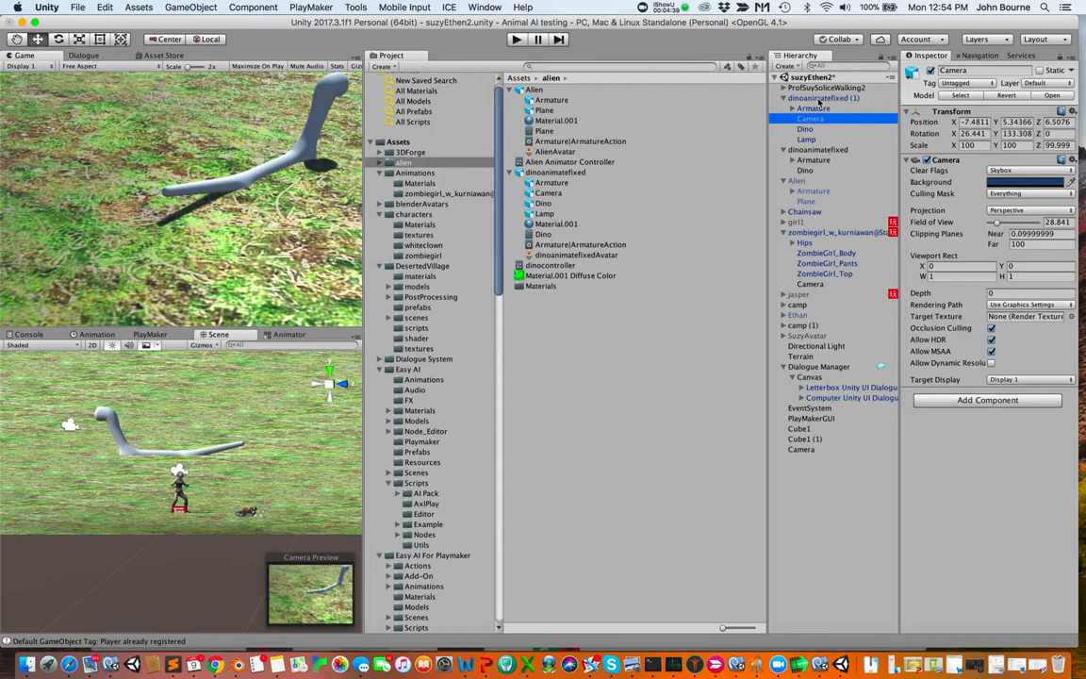
pyautogui.rightClick(817, 123)
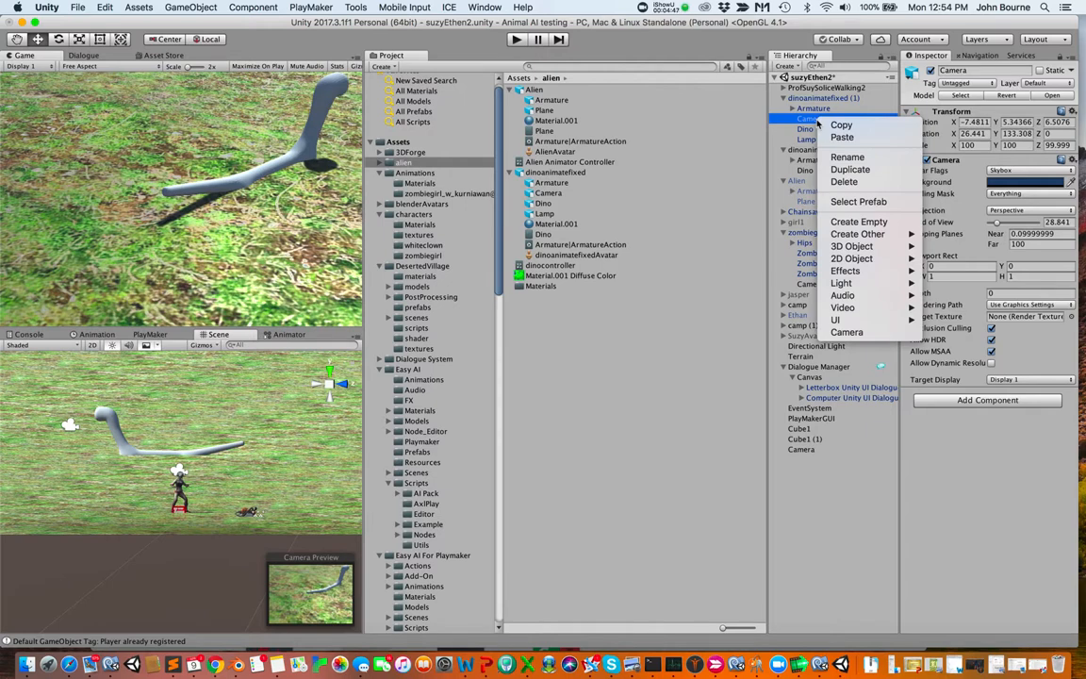
pyautogui.click(846, 182)
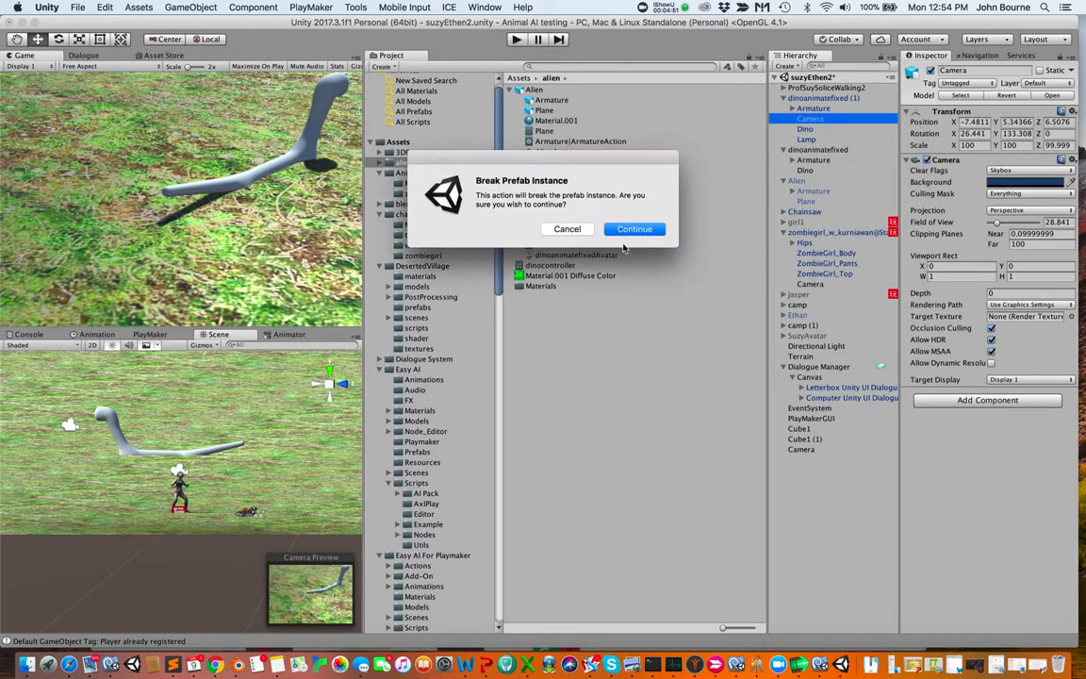
pyautogui.click(635, 229)
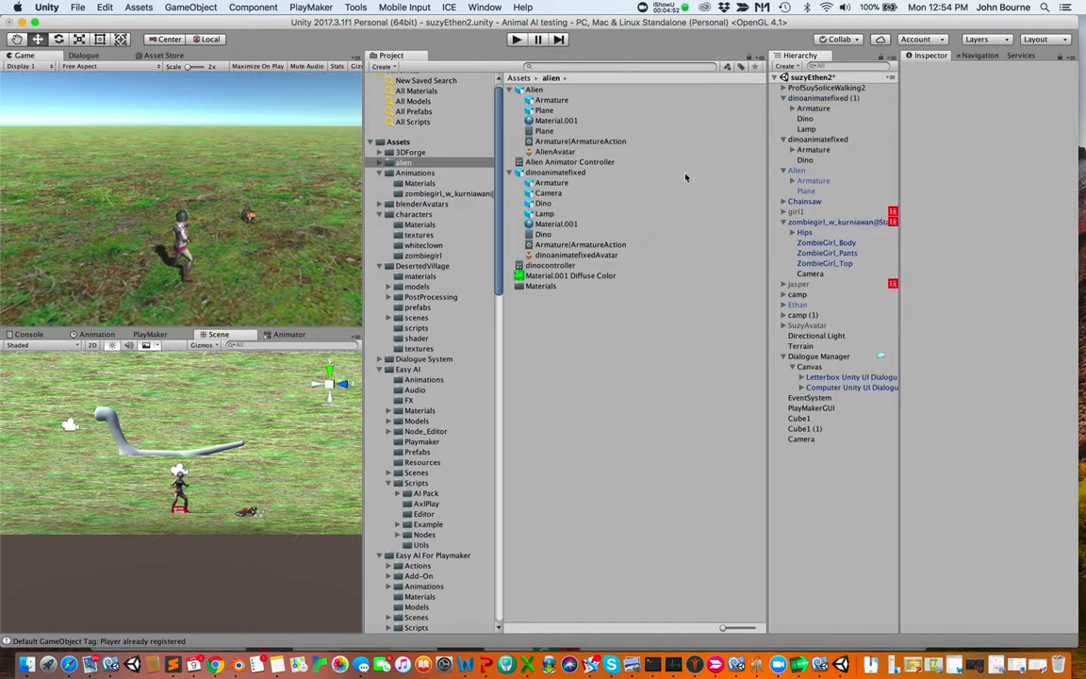
# Delete the Lamp child from the dinoanimatefixed (1) object in the scene hierarchy.
pyautogui.click(806, 130)
pyautogui.rightClick(806, 130)
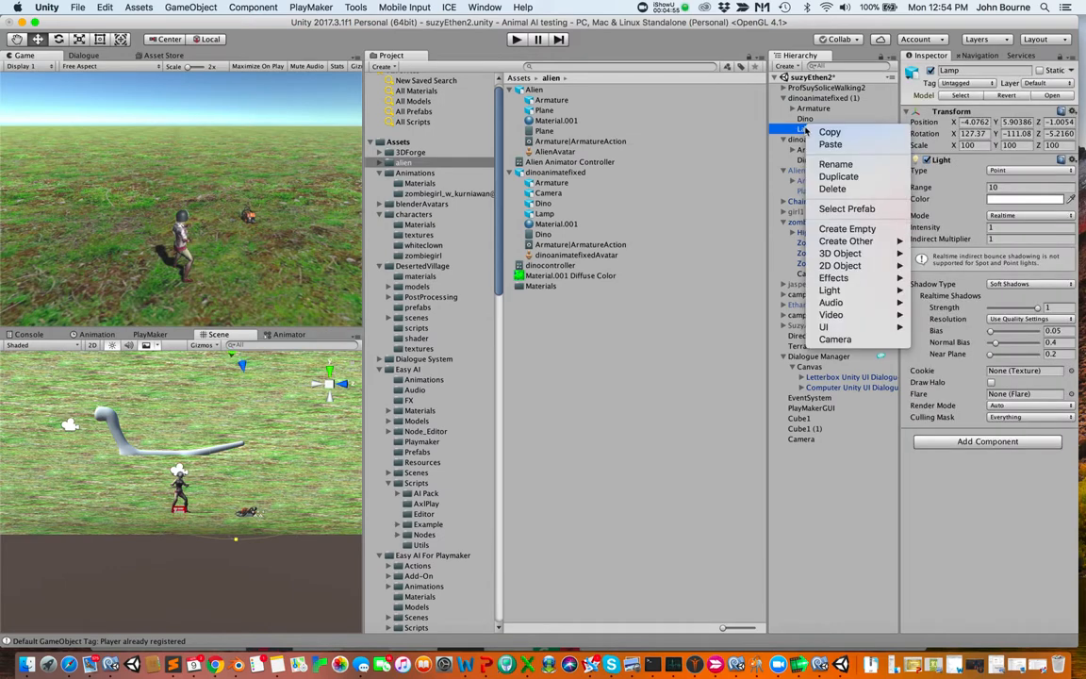
pyautogui.click(833, 189)
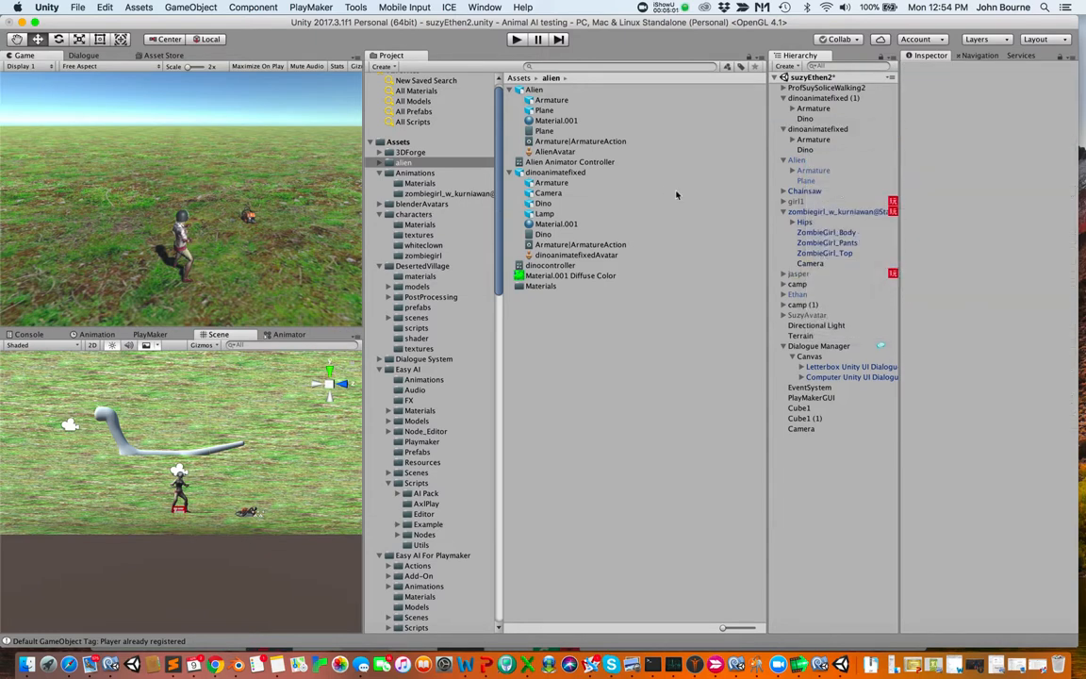
# Inspect the older dinoanimatefixed object and its Armature in the scene hierarchy, leaving the parent object selected.
pyautogui.click(801, 131)
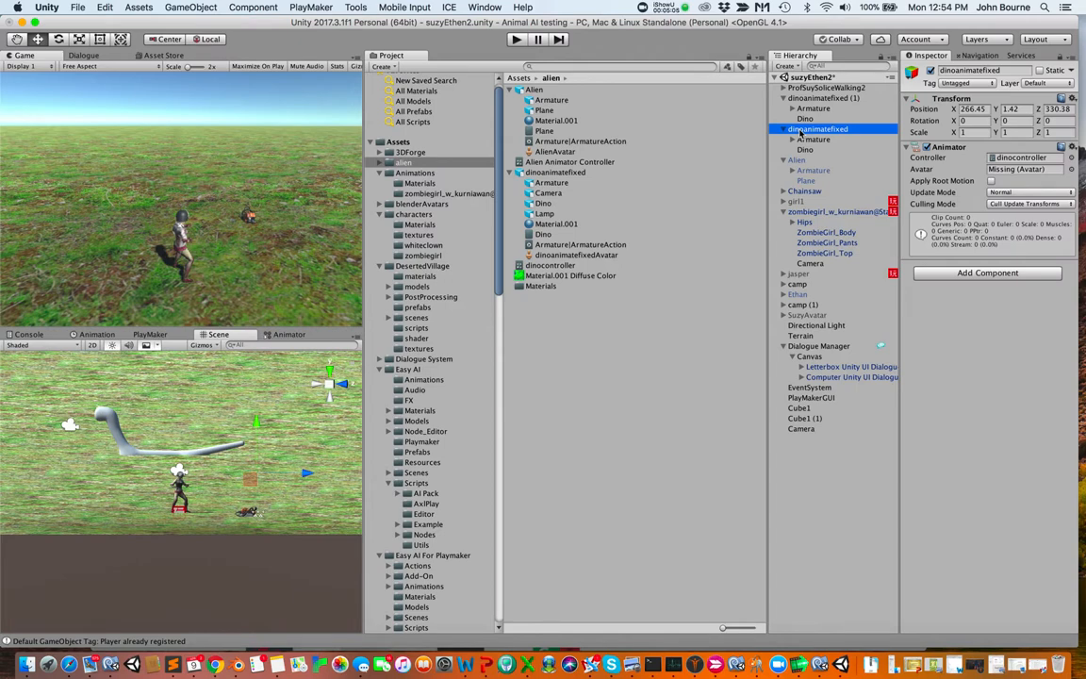
pyautogui.click(812, 139)
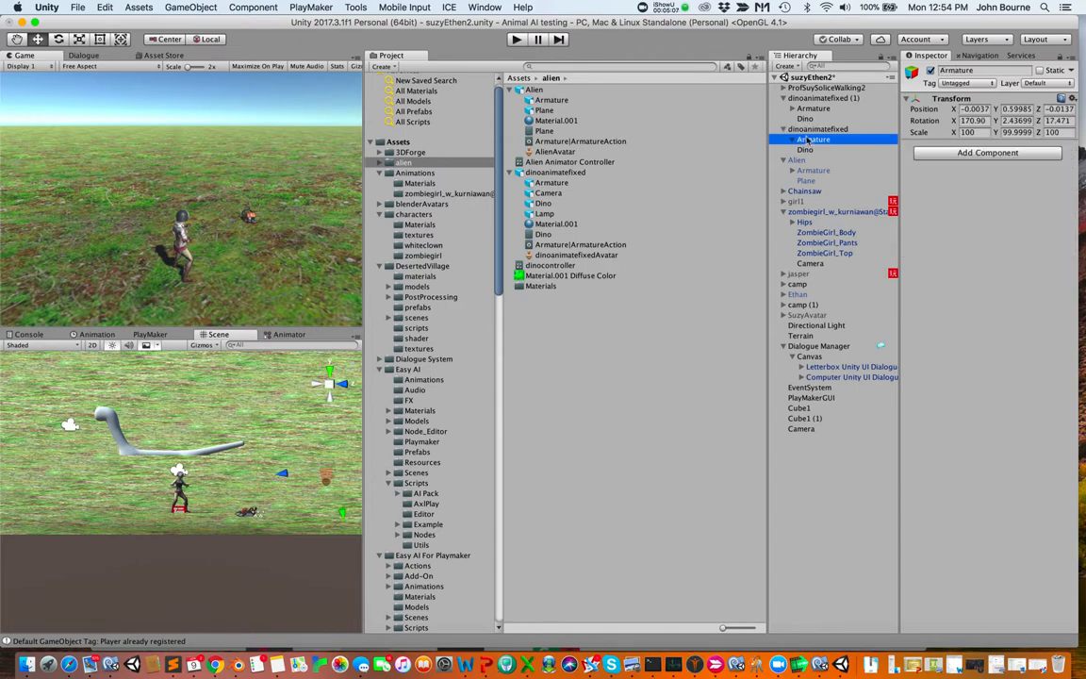
pyautogui.click(814, 129)
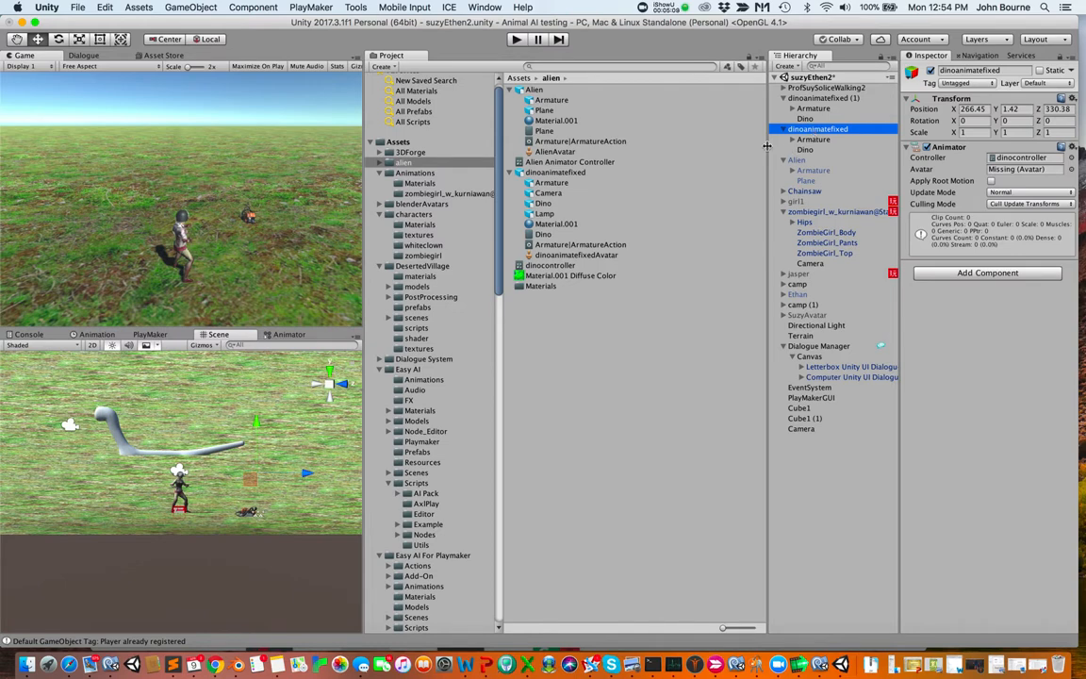
# Lower the older dinoanimatefixed object to Y 1.33 and shift the Dino mesh inside dinoanimatefixed (1) to about Y 0.92.
pyautogui.moveTo(261, 425)
pyautogui.mouseDown()
pyautogui.moveTo(256, 418)
pyautogui.moveTo(257, 432)
pyautogui.mouseUp()
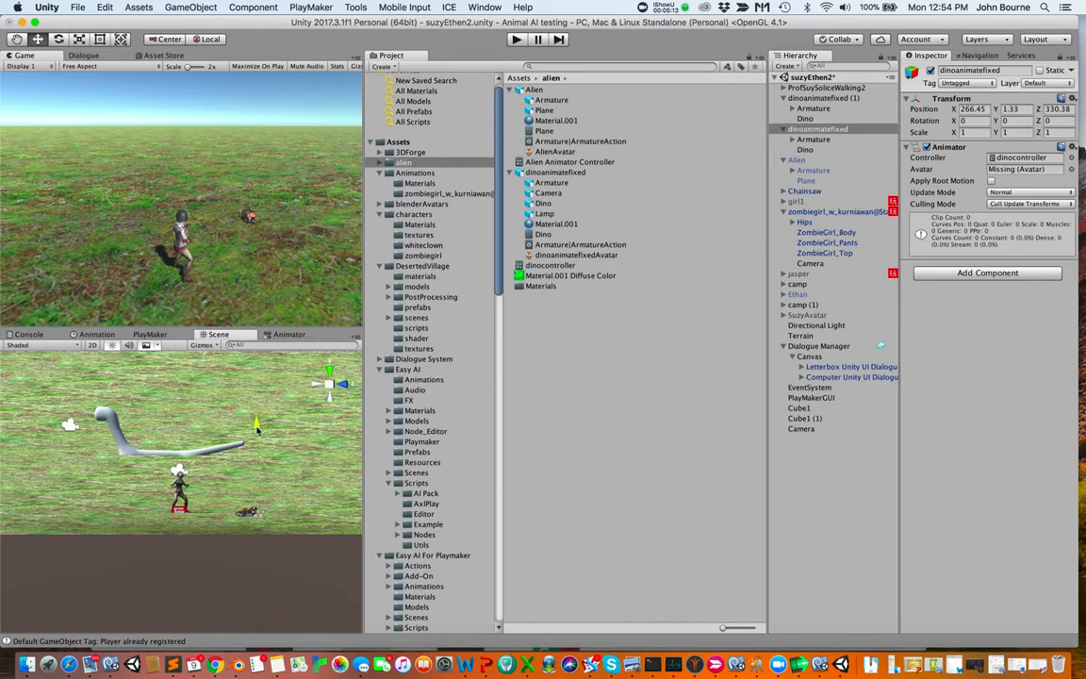
pyautogui.doubleClick(813, 129)
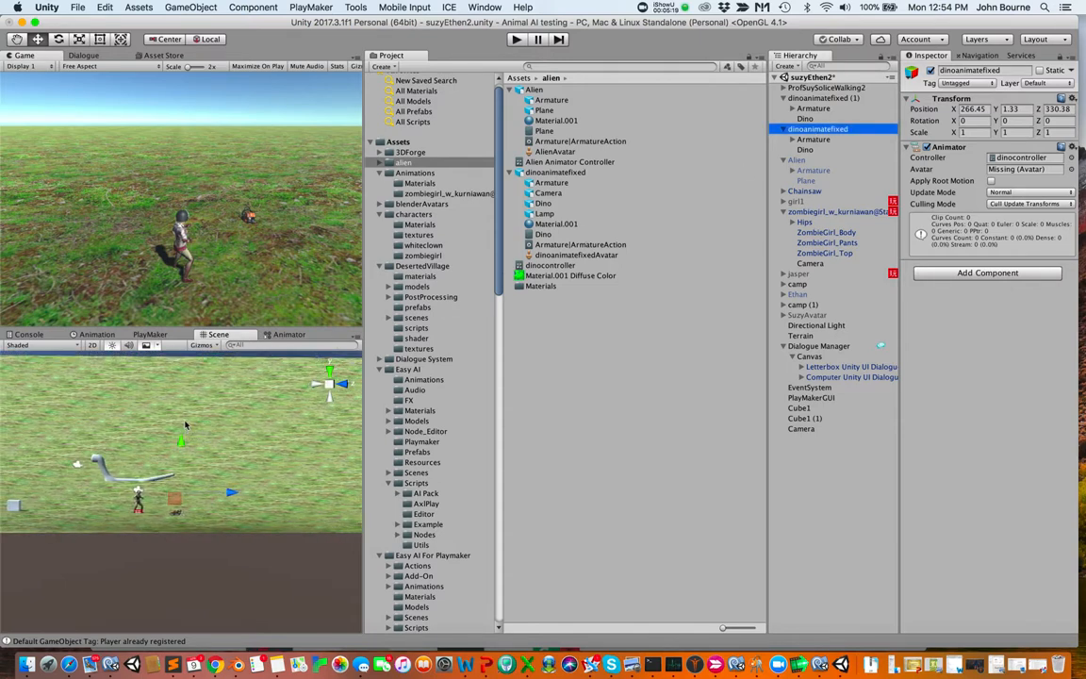
pyautogui.click(119, 485)
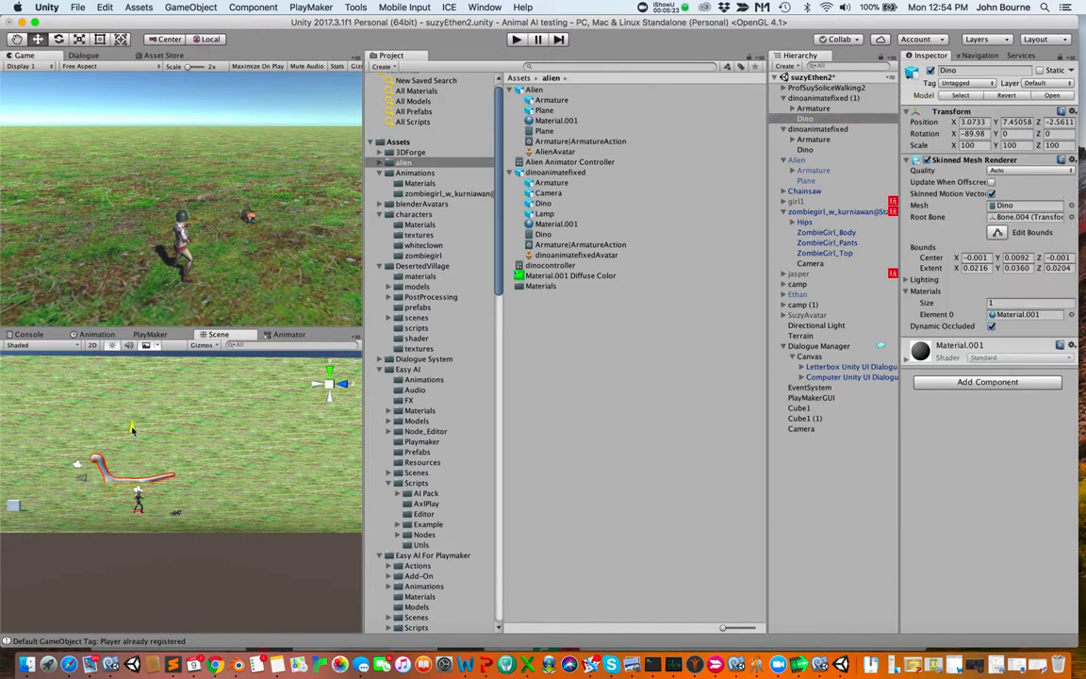
pyautogui.moveTo(133, 430); pyautogui.dragTo(132, 421)
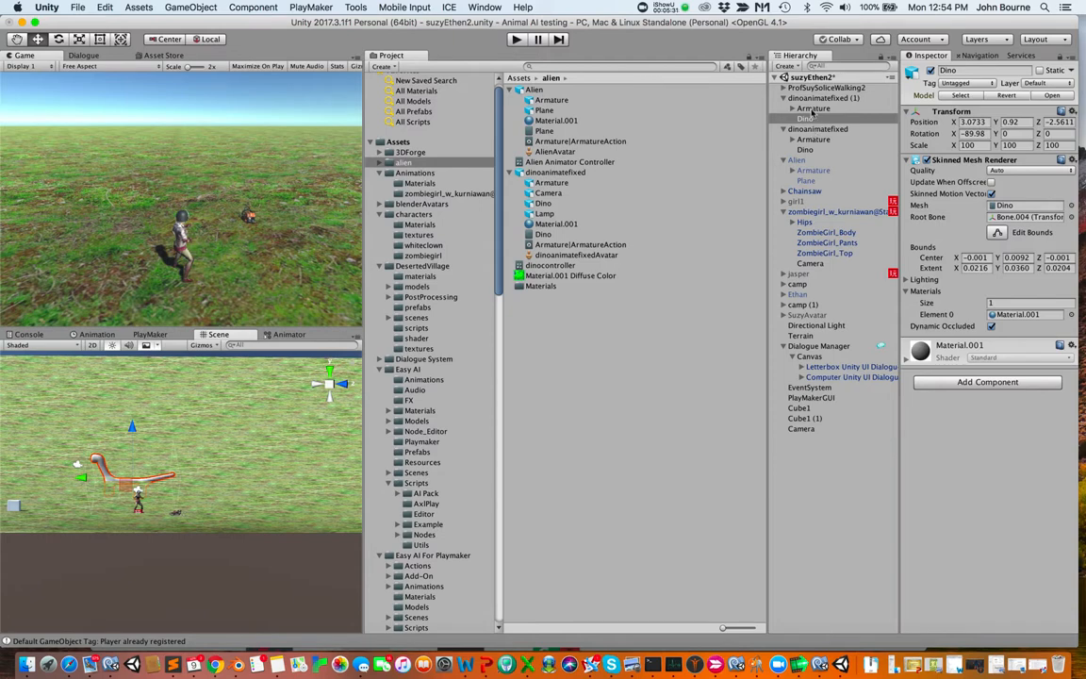
# Raise the whole dinoanimatefixed (1) object to about Y 1.3 so that its legs stand above the terrain.
pyautogui.click(809, 98)
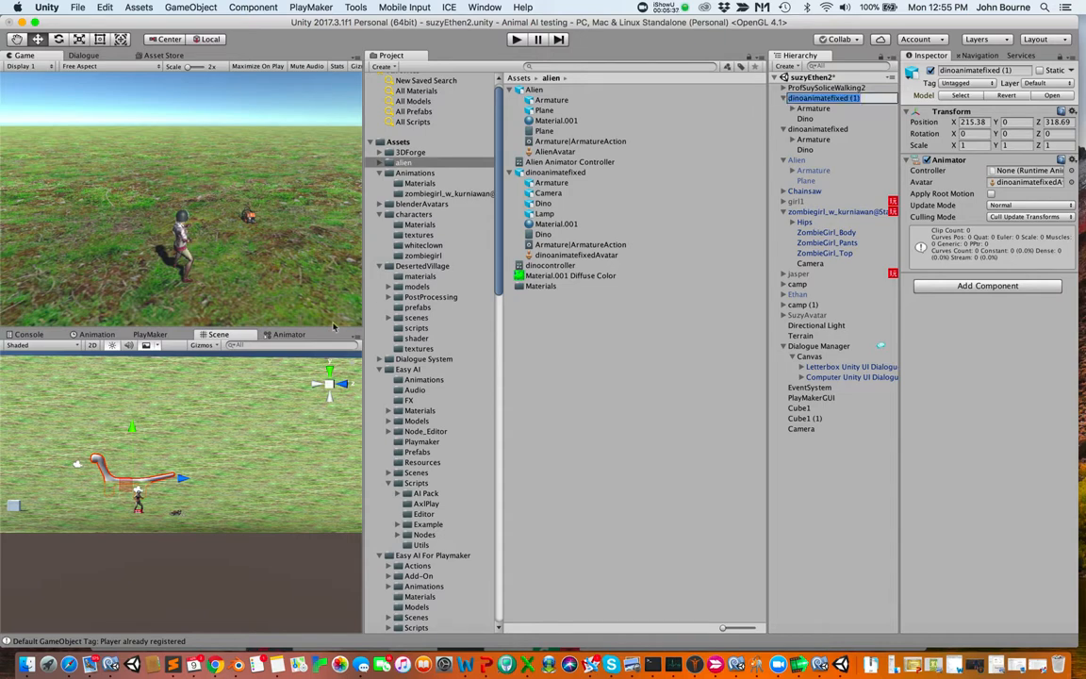
pyautogui.click(133, 431)
pyautogui.moveTo(133, 431); pyautogui.dragTo(133, 411)
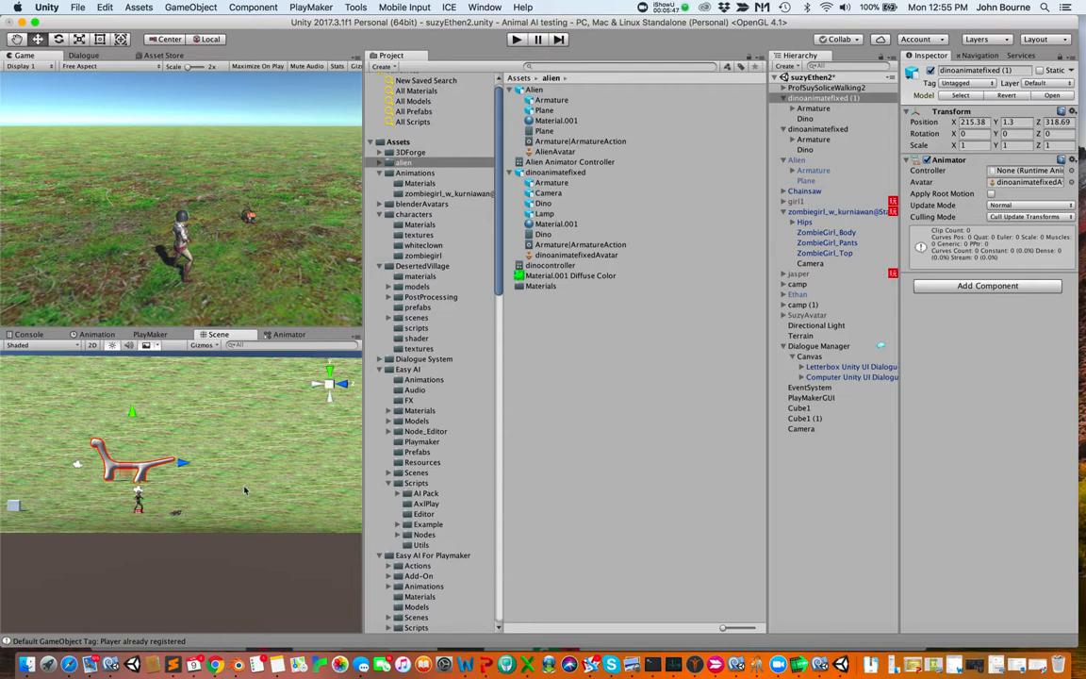
# Import Material.001 Diffuse Color.png from the "images for camp" folder in Finder into the project's alien assets folder.
pyautogui.click(27, 665)
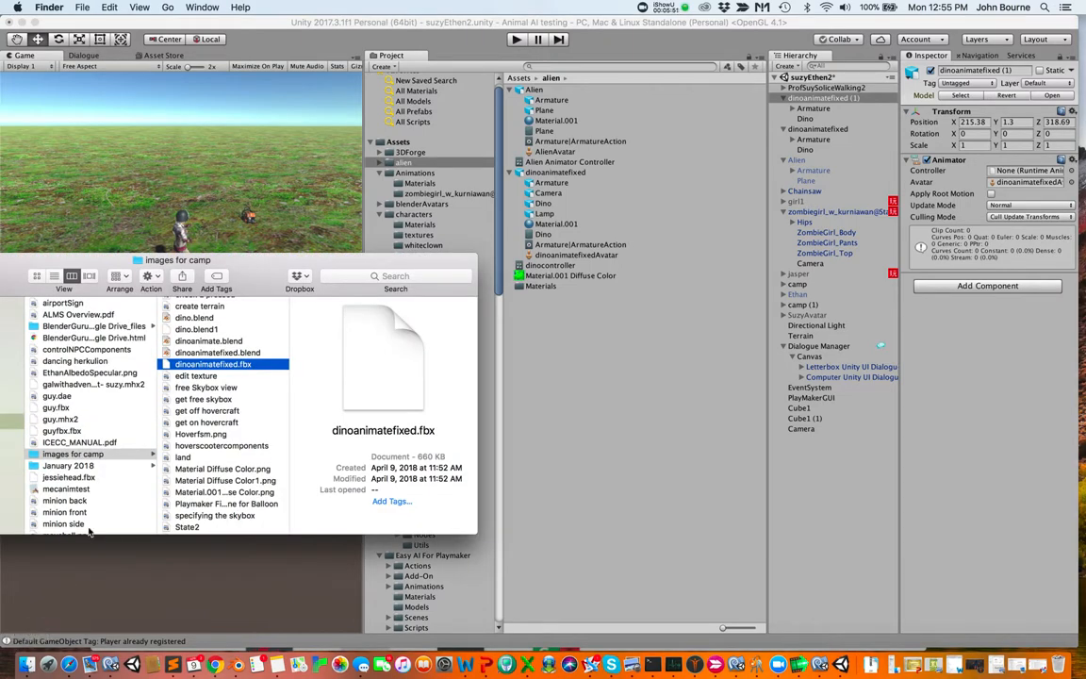
pyautogui.scroll(-5, 217, 424)
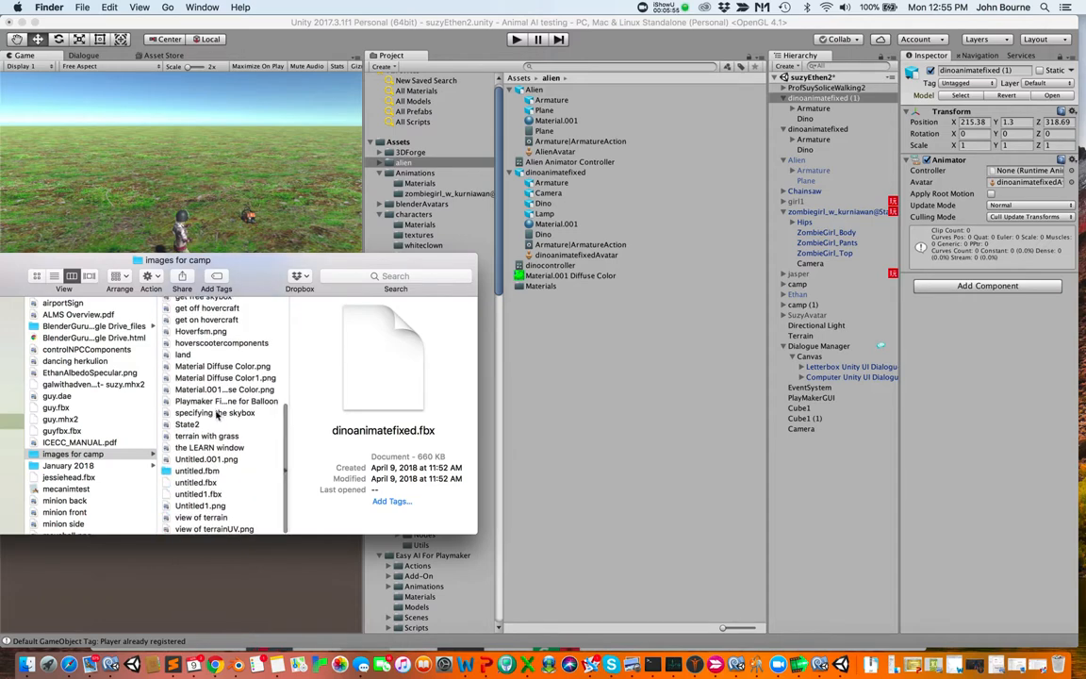
pyautogui.click(201, 390)
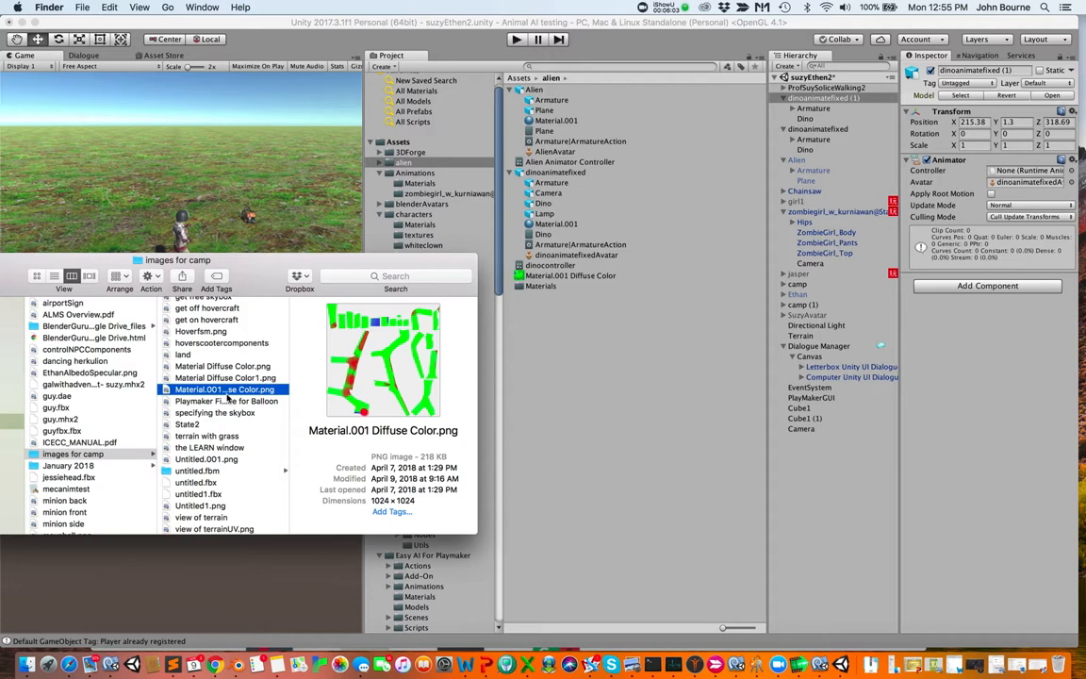
pyautogui.moveTo(226, 394); pyautogui.dragTo(572, 290)
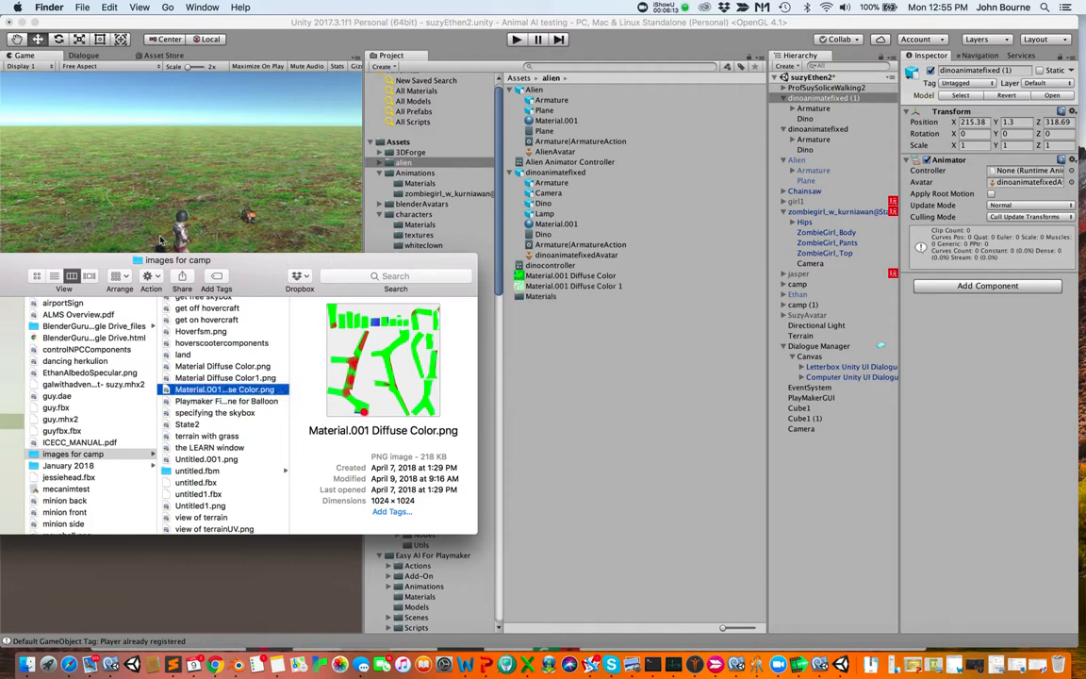
pyautogui.click(119, 188)
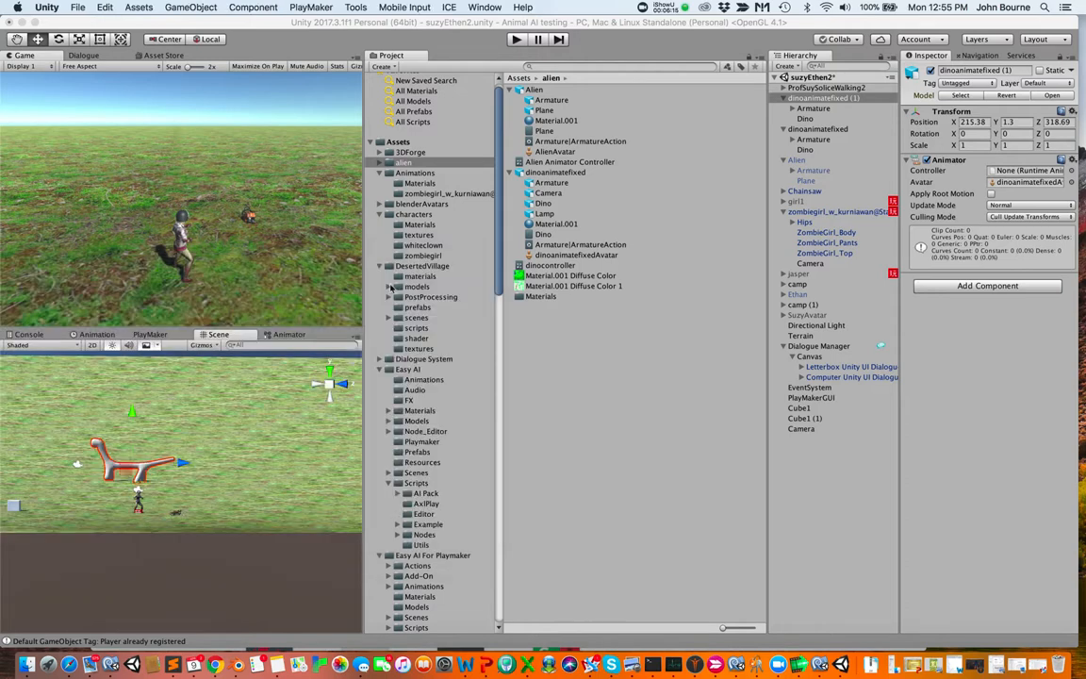
# Apply the imported Material.001 Diffuse Color 1 texture to the grey dino in the scene.
pyautogui.click(551, 286)
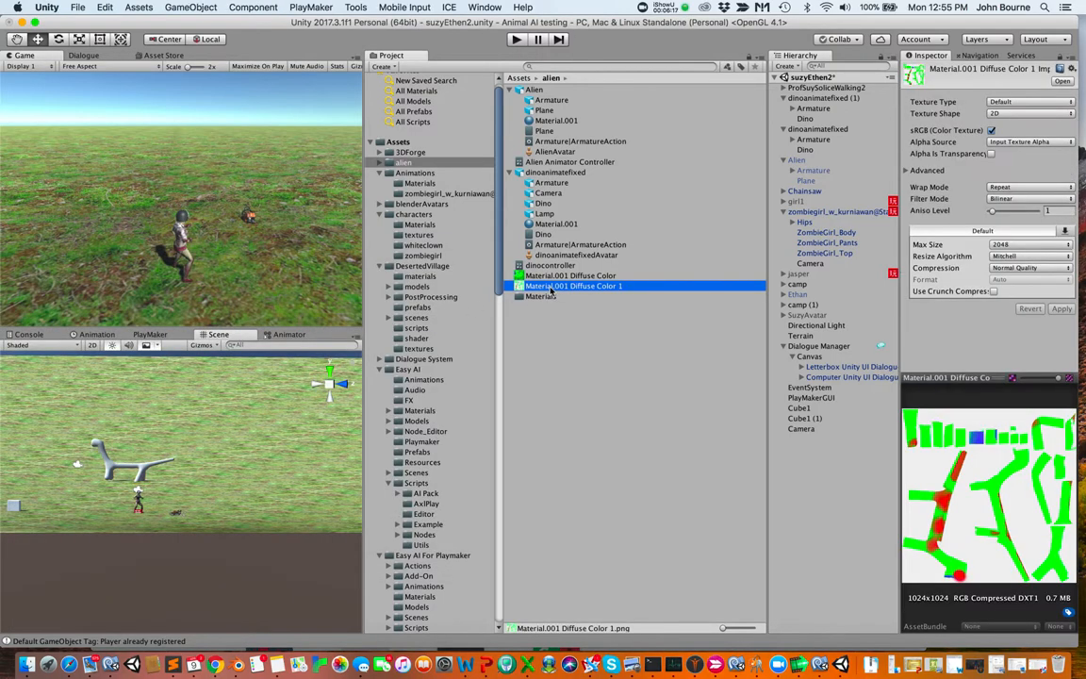
pyautogui.moveTo(551, 290); pyautogui.dragTo(111, 470)
pyautogui.scroll(6, 112, 469)
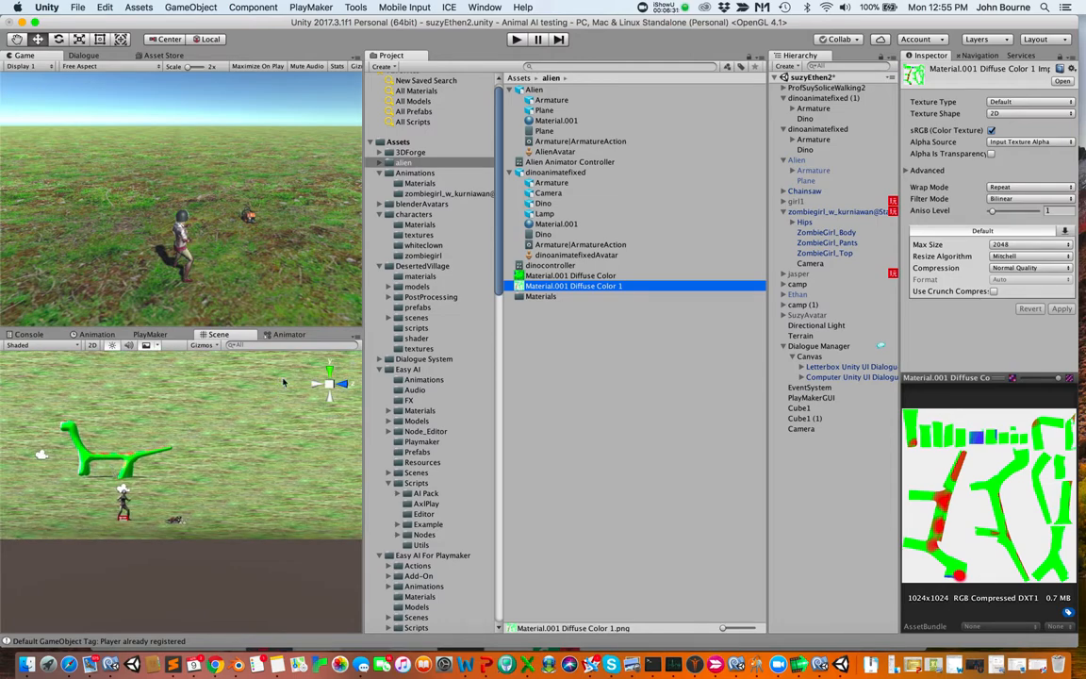
# Examine the textured dinoanimatefixed (1) model up close from the top and right views.
pyautogui.click(329, 368)
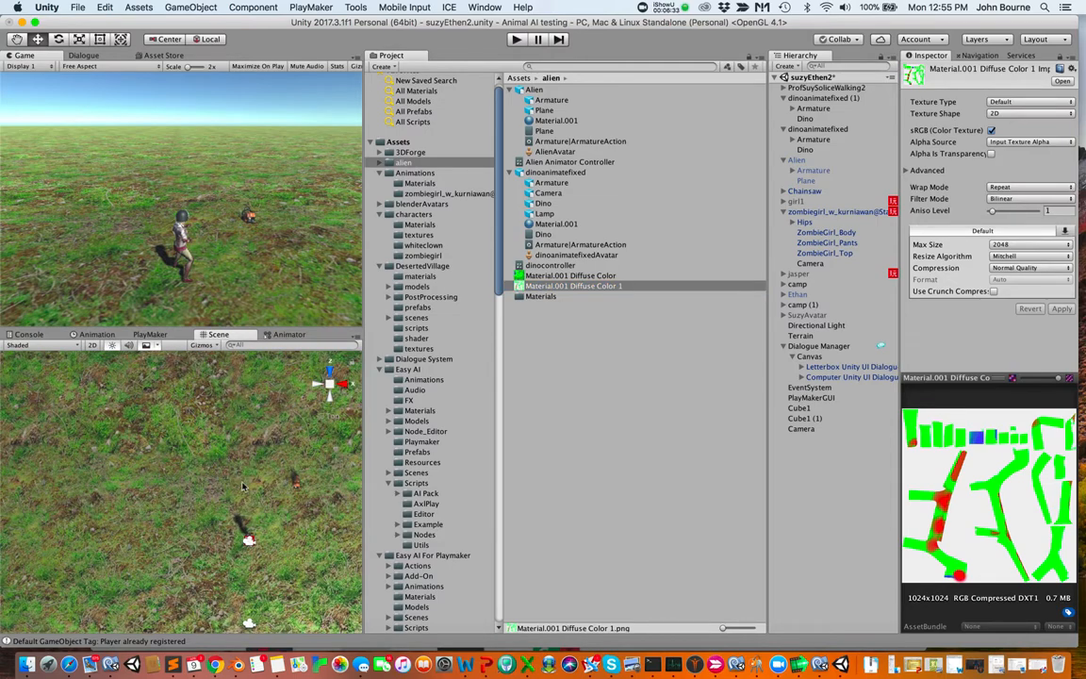
pyautogui.scroll(-6, 240, 482)
pyautogui.scroll(-4, 241, 481)
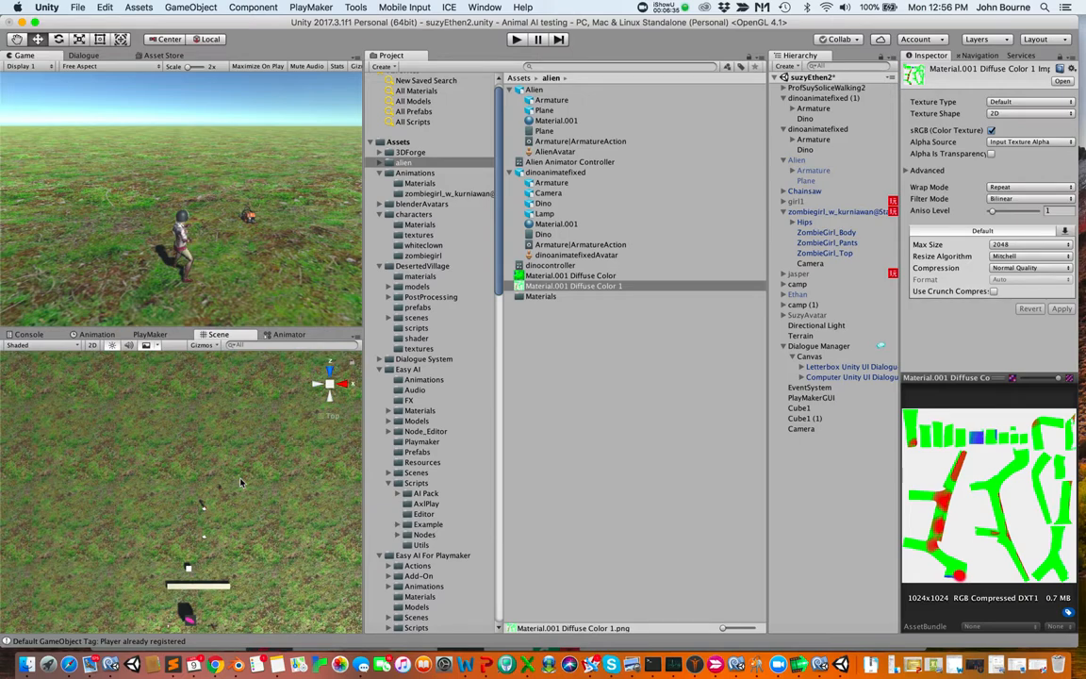
pyautogui.scroll(6, 241, 482)
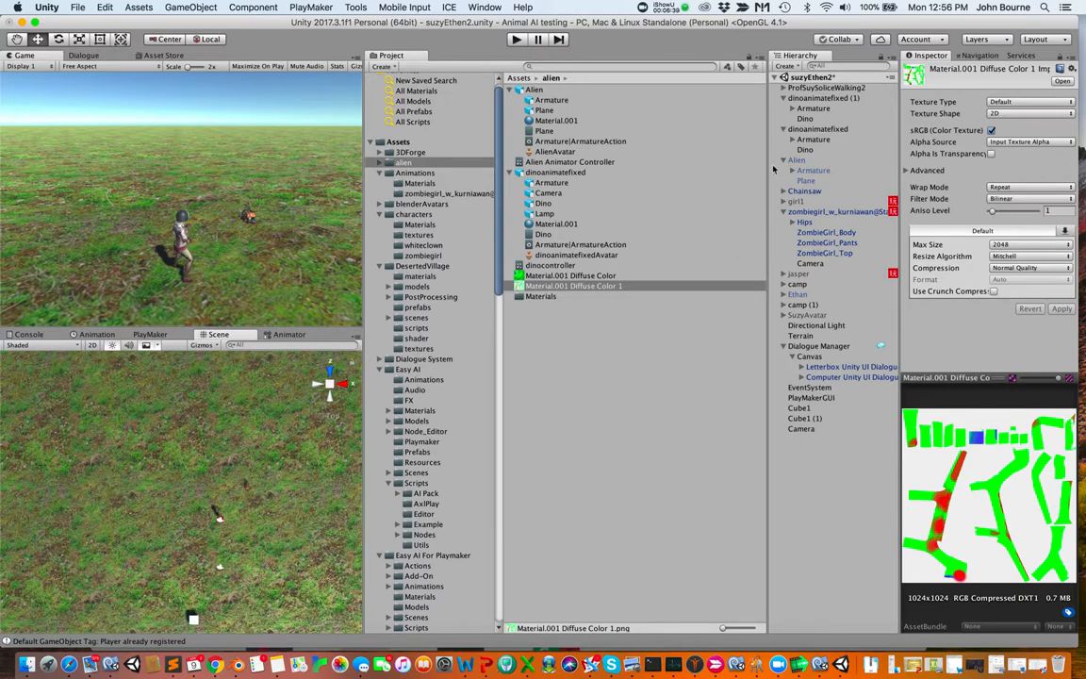
pyautogui.doubleClick(818, 98)
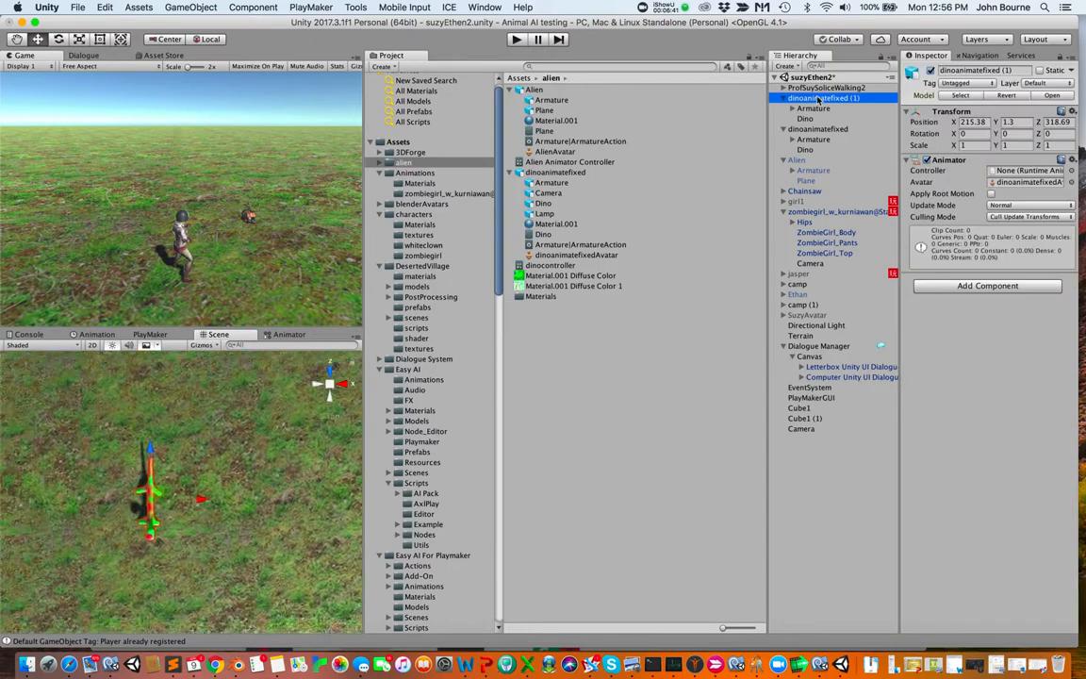
pyautogui.scroll(3, 252, 551)
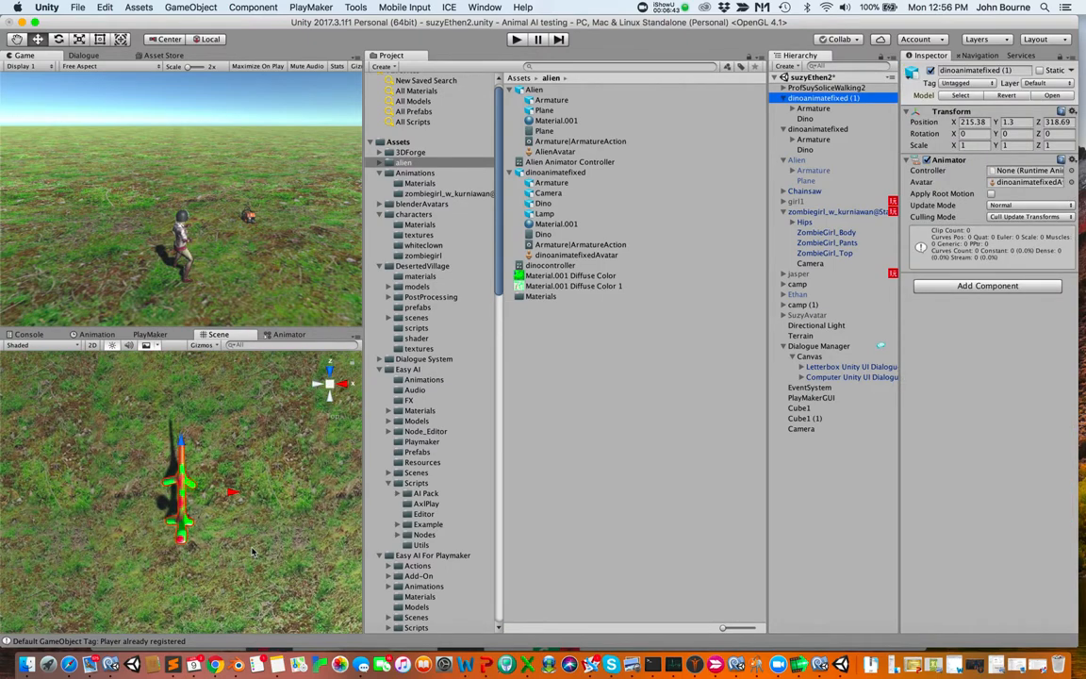
pyautogui.click(343, 383)
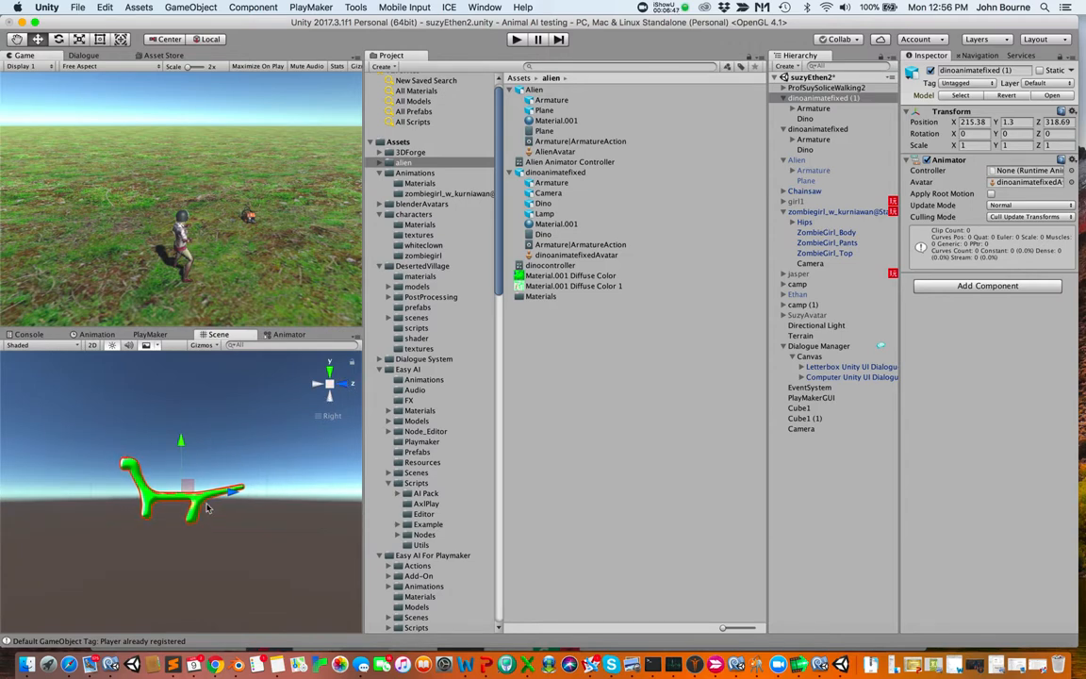
pyautogui.scroll(5, 207, 510)
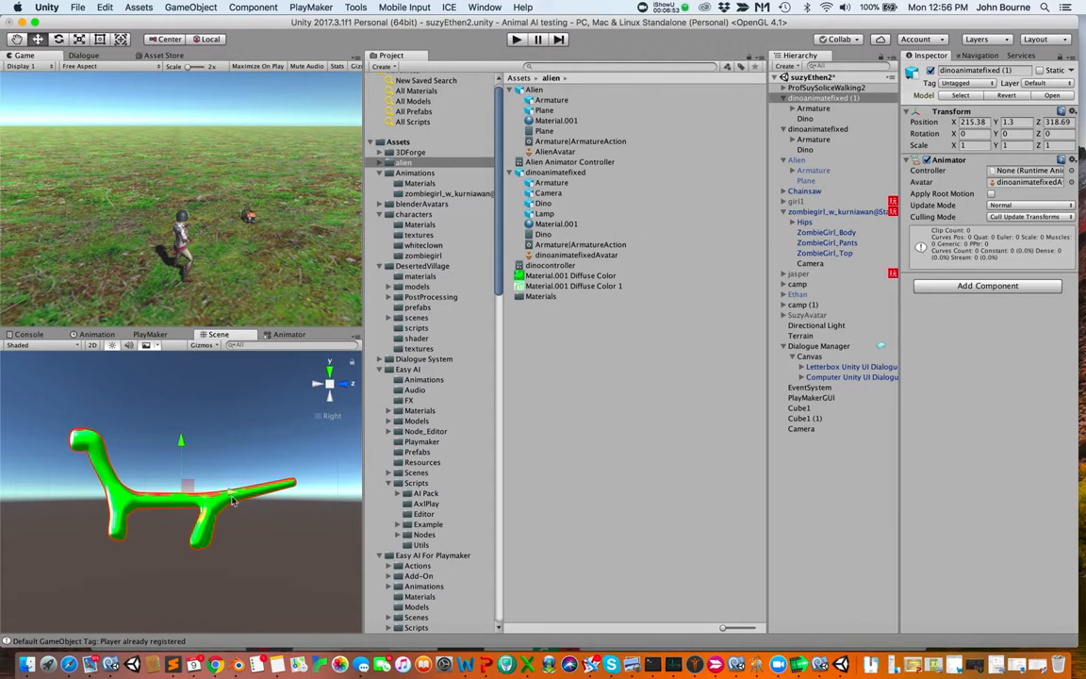
# Run the scene in Play mode to check whether the dino animates, and stop it.
pyautogui.click(517, 38)
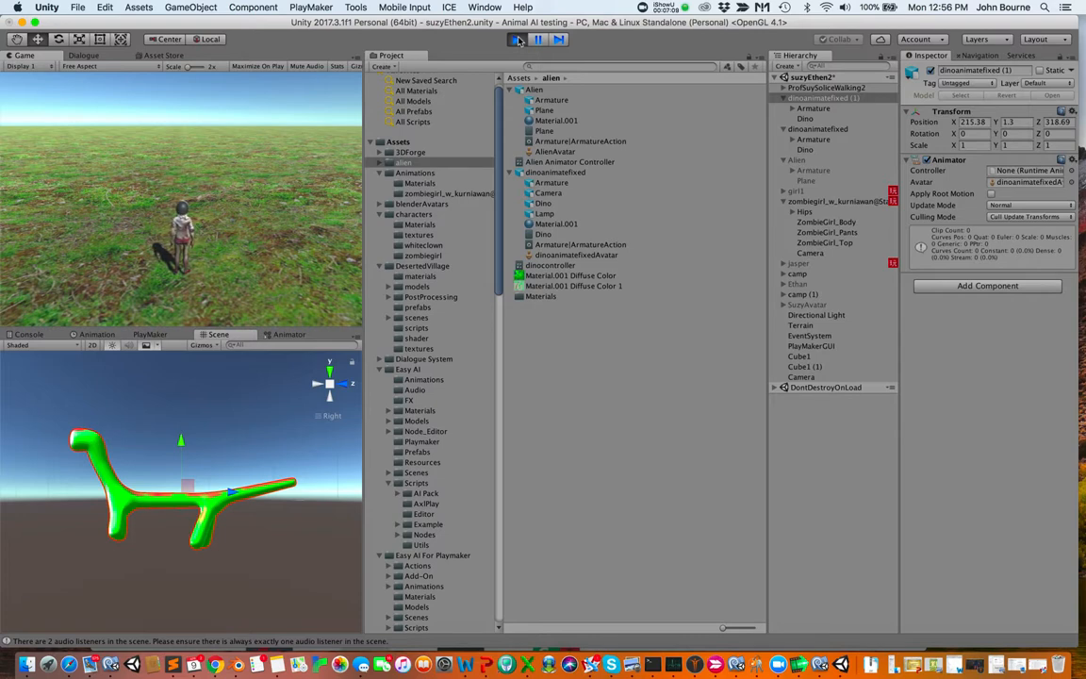
pyautogui.click(519, 40)
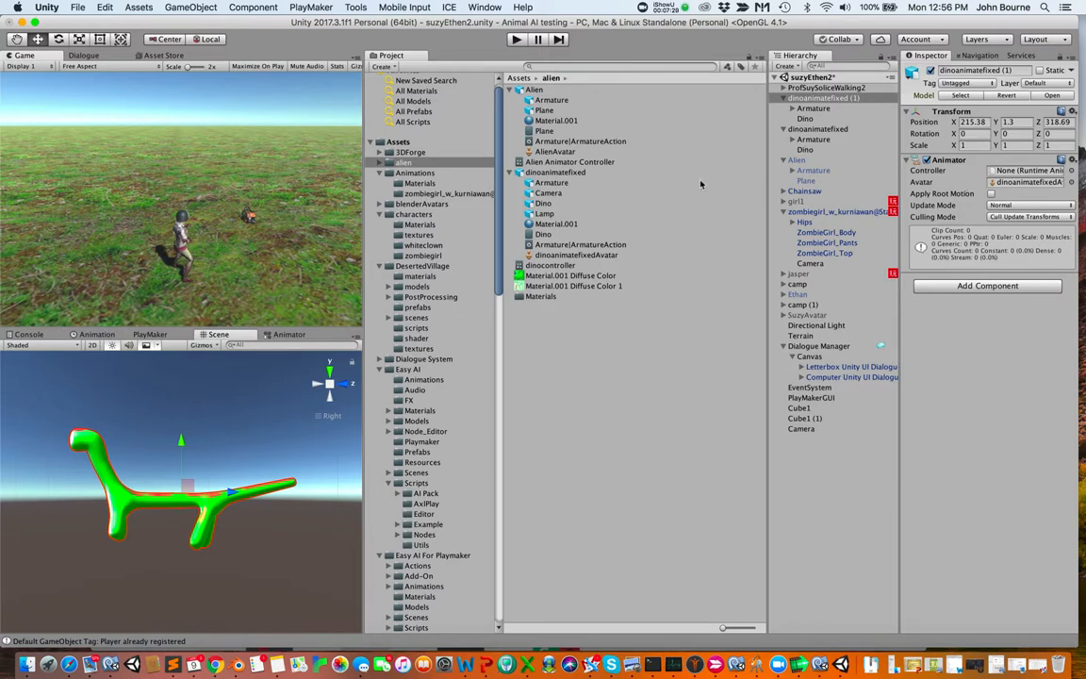
# Create a new Animator Controller asset in the alien folder with its default name, and select the existing dinocontroller.
pyautogui.click(569, 266)
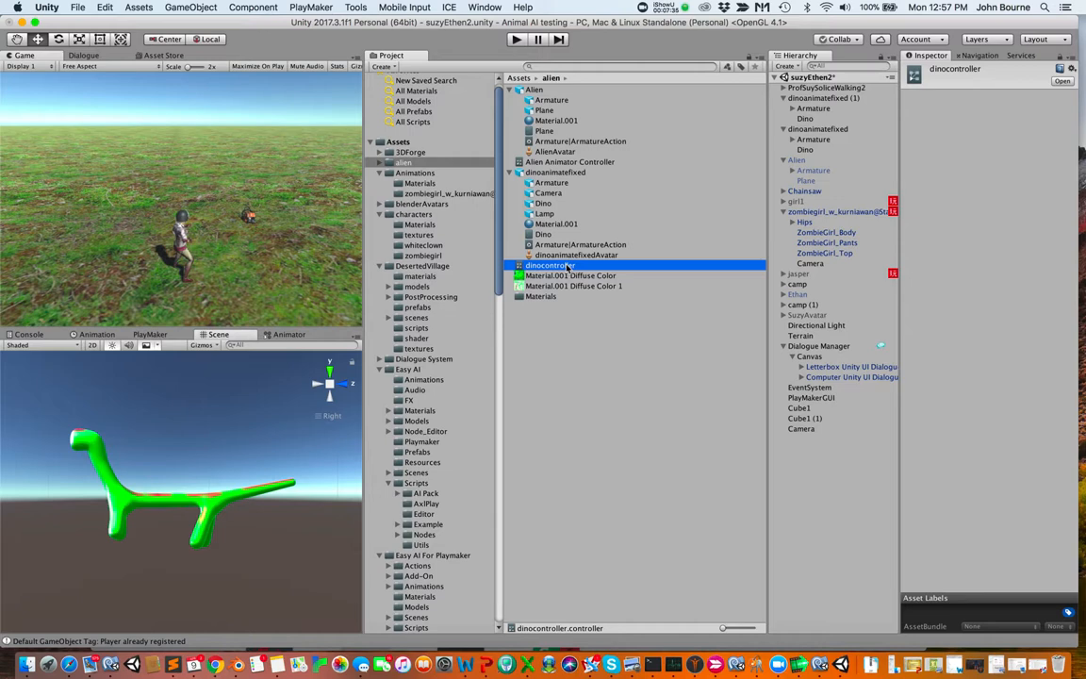
pyautogui.rightClick(554, 345)
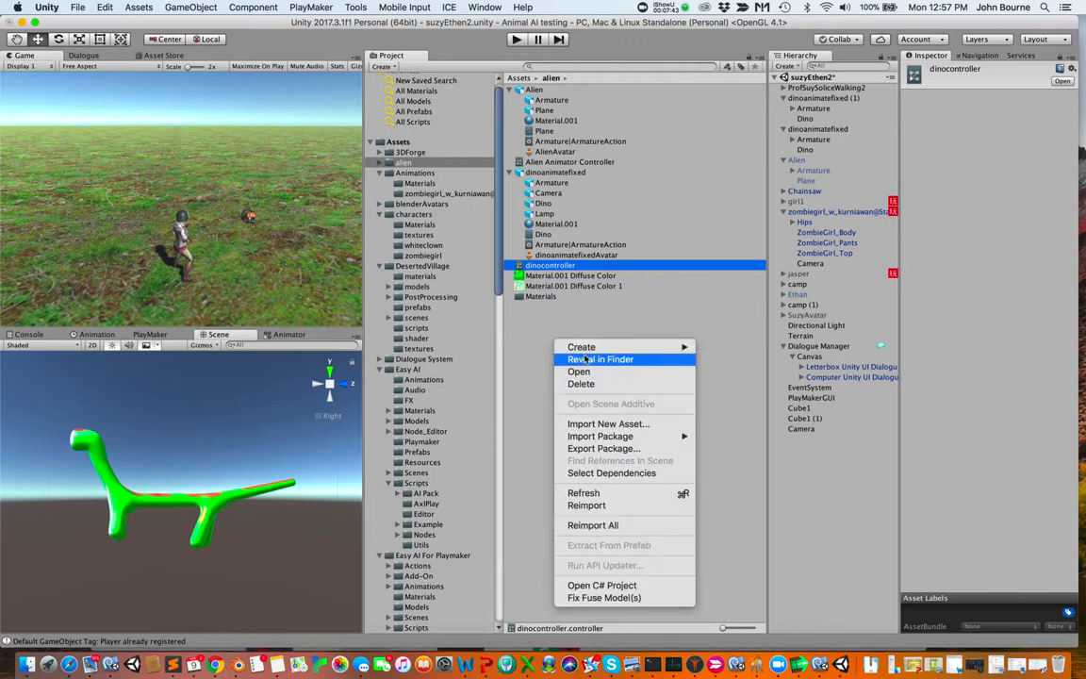
pyautogui.moveTo(590, 346)
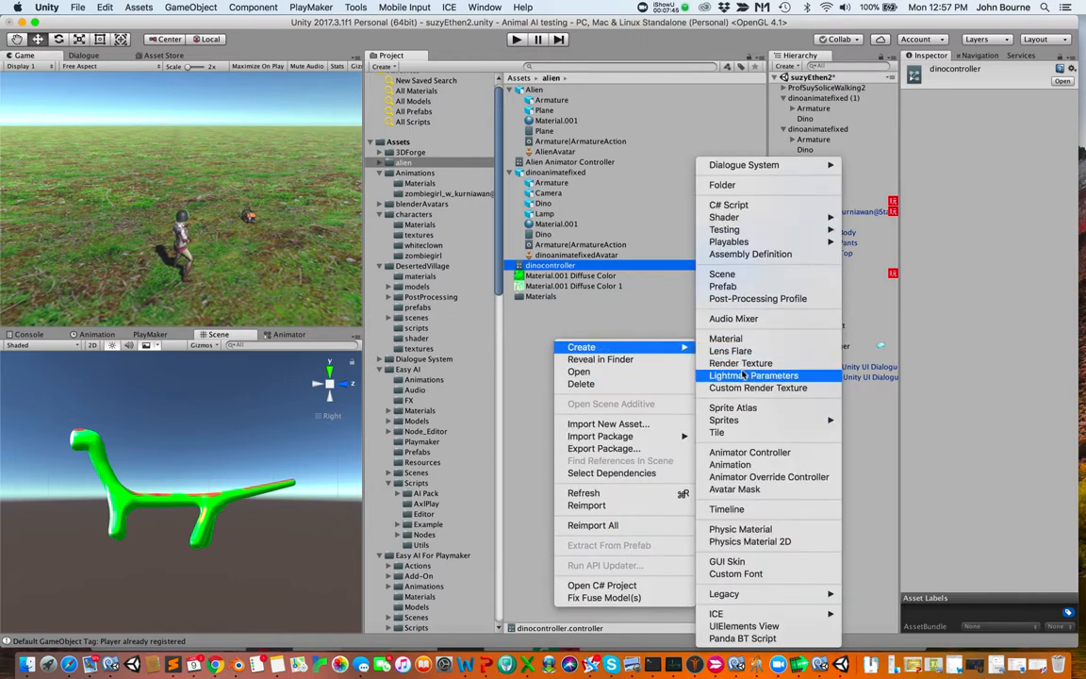
pyautogui.click(749, 452)
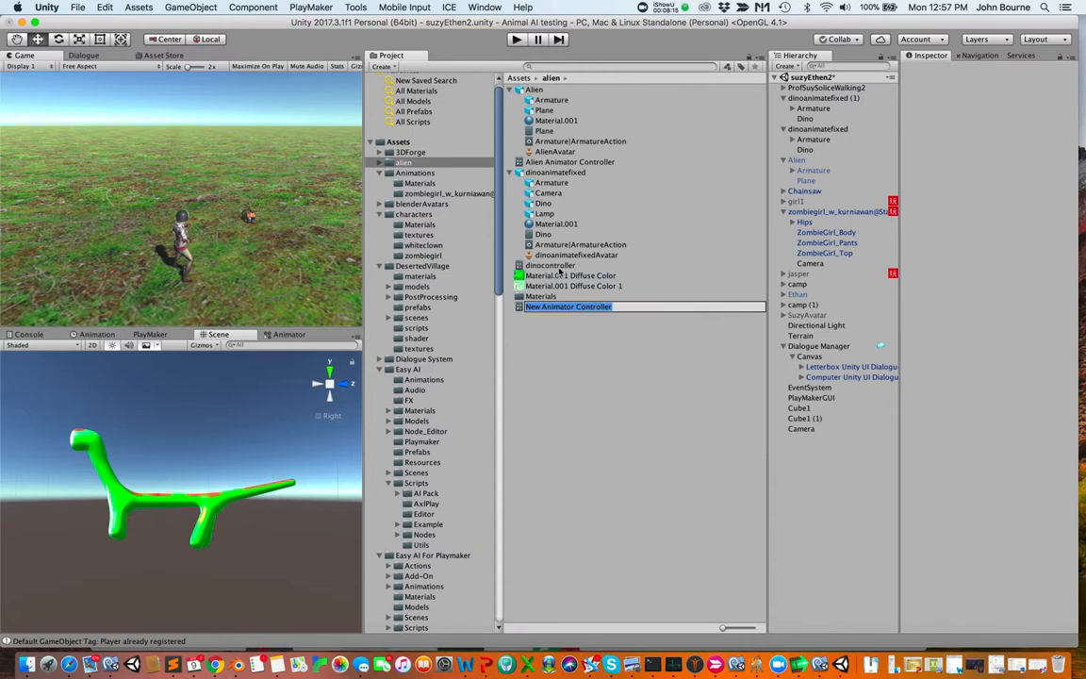
pyautogui.click(559, 267)
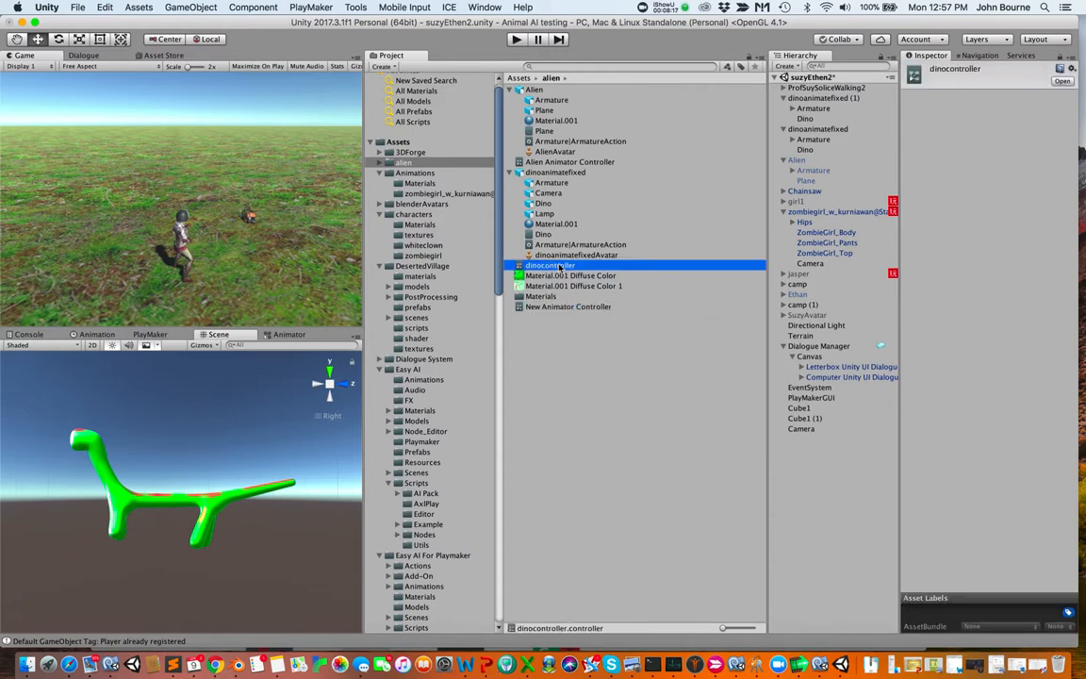
# Assign dinocontroller as the Controller of the Animator component on dinoanimatefixed (1).
pyautogui.click(816, 99)
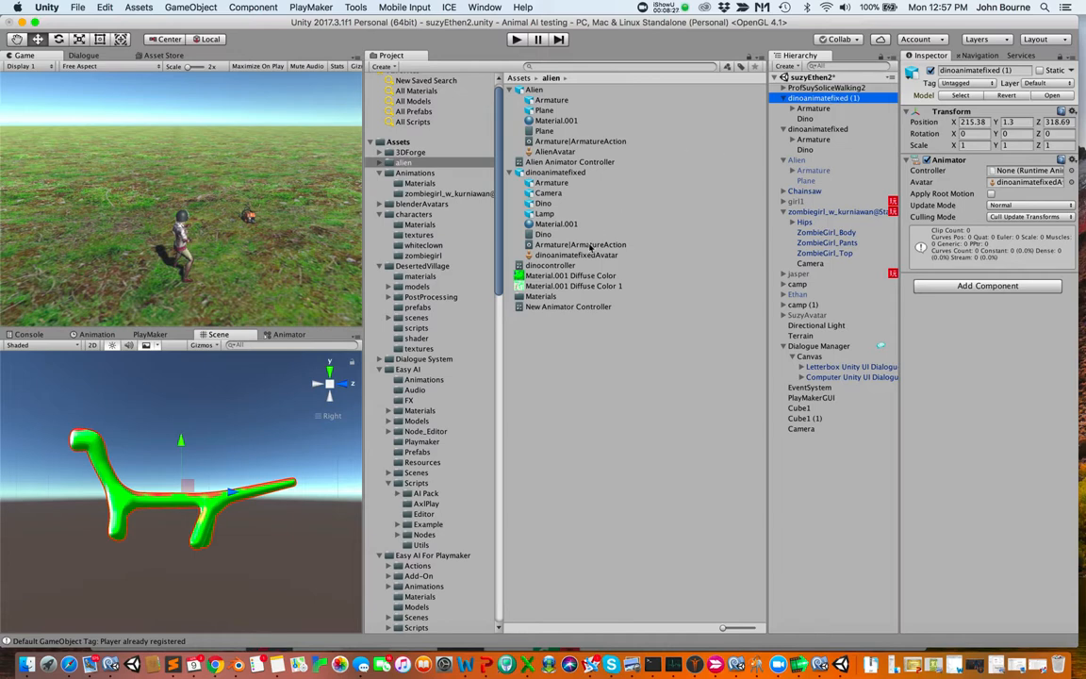
pyautogui.moveTo(591, 247); pyautogui.dragTo(1002, 174)
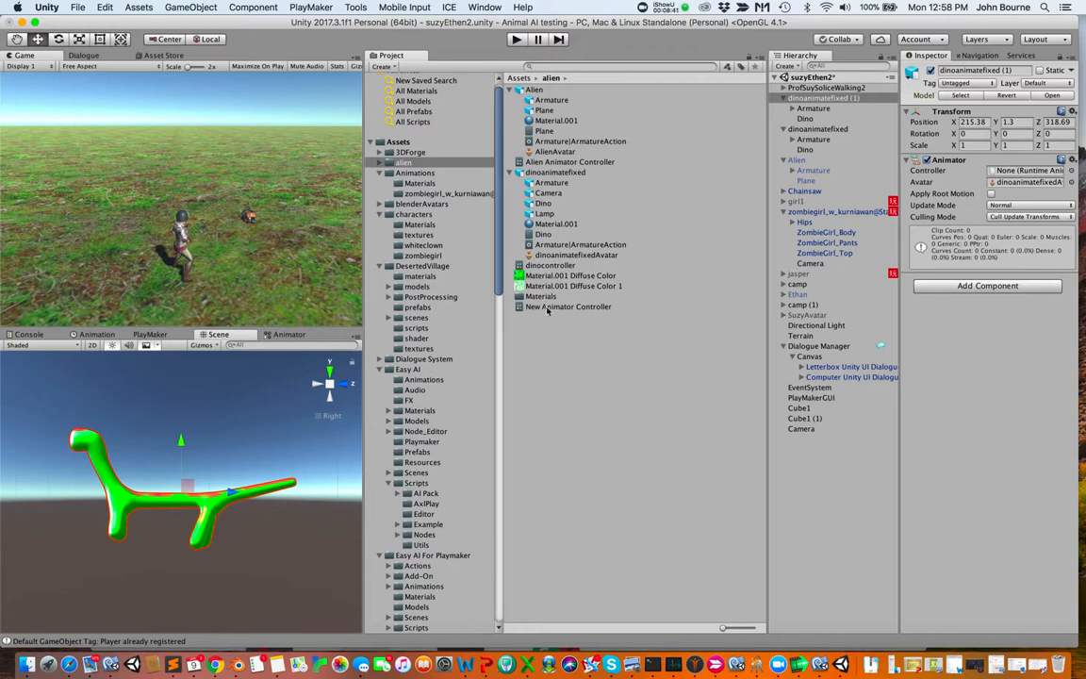
pyautogui.moveTo(548, 265); pyautogui.dragTo(1012, 172)
# Widen the scene area and show dinocontroller's state graph in the Animator window.
pyautogui.moveTo(361, 279); pyautogui.dragTo(465, 275)
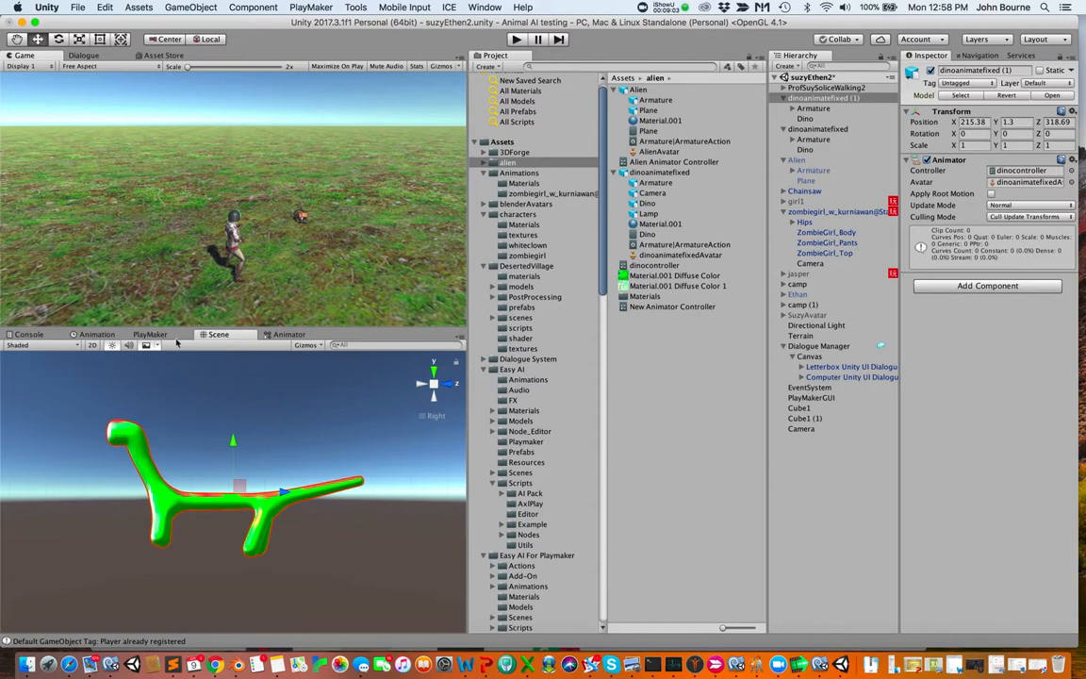
pyautogui.click(289, 335)
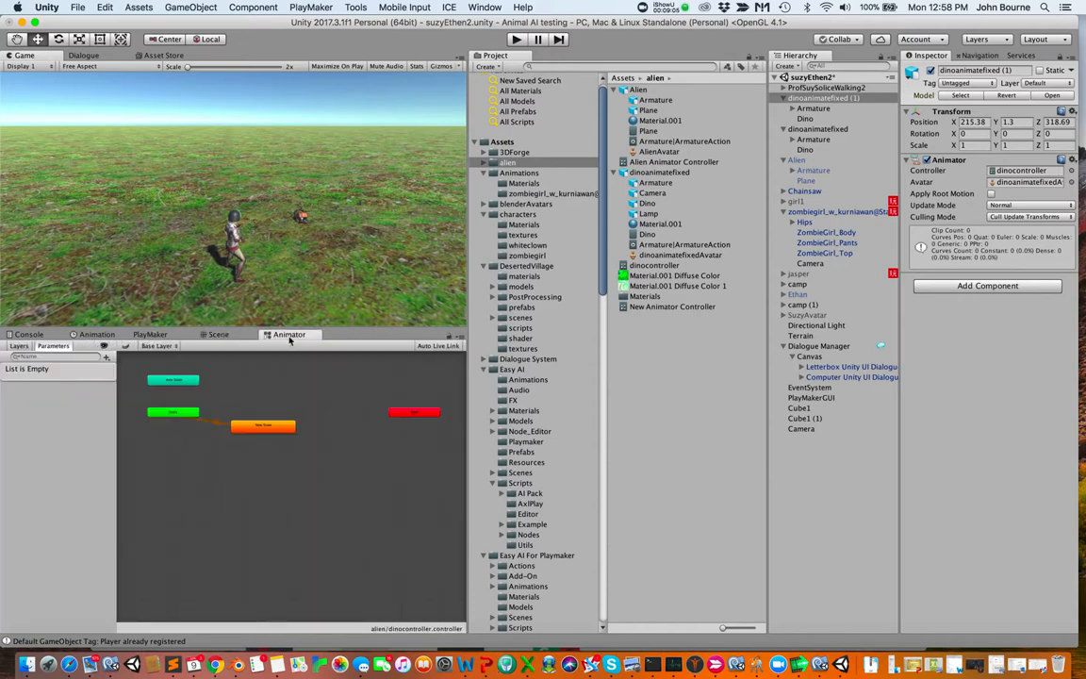
pyautogui.click(484, 8)
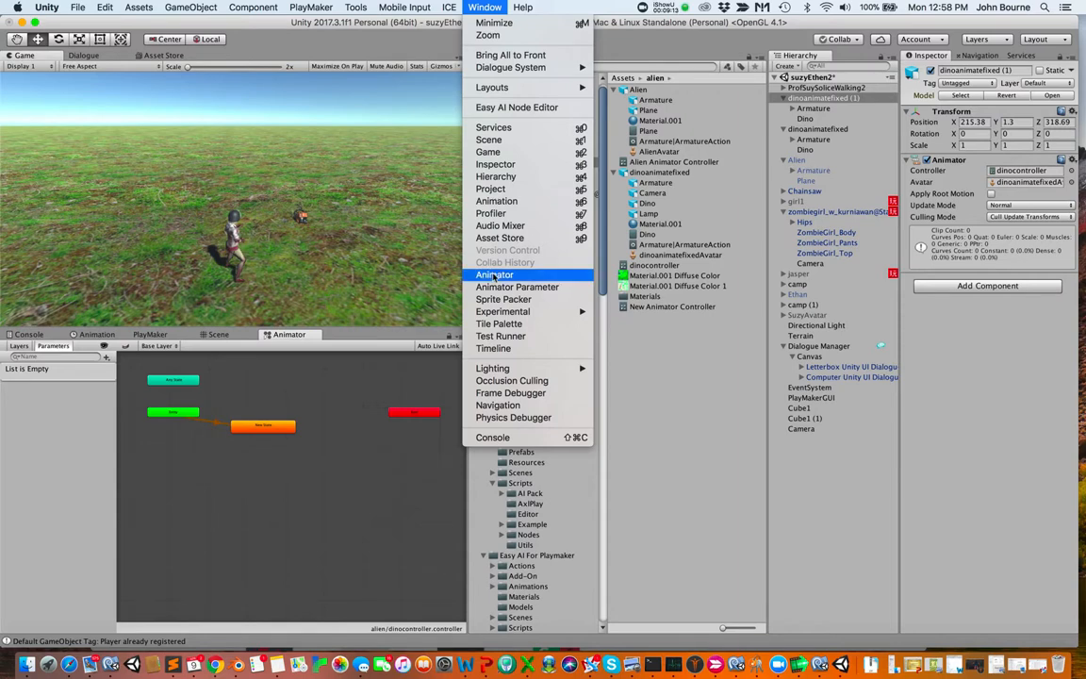
pyautogui.click(332, 480)
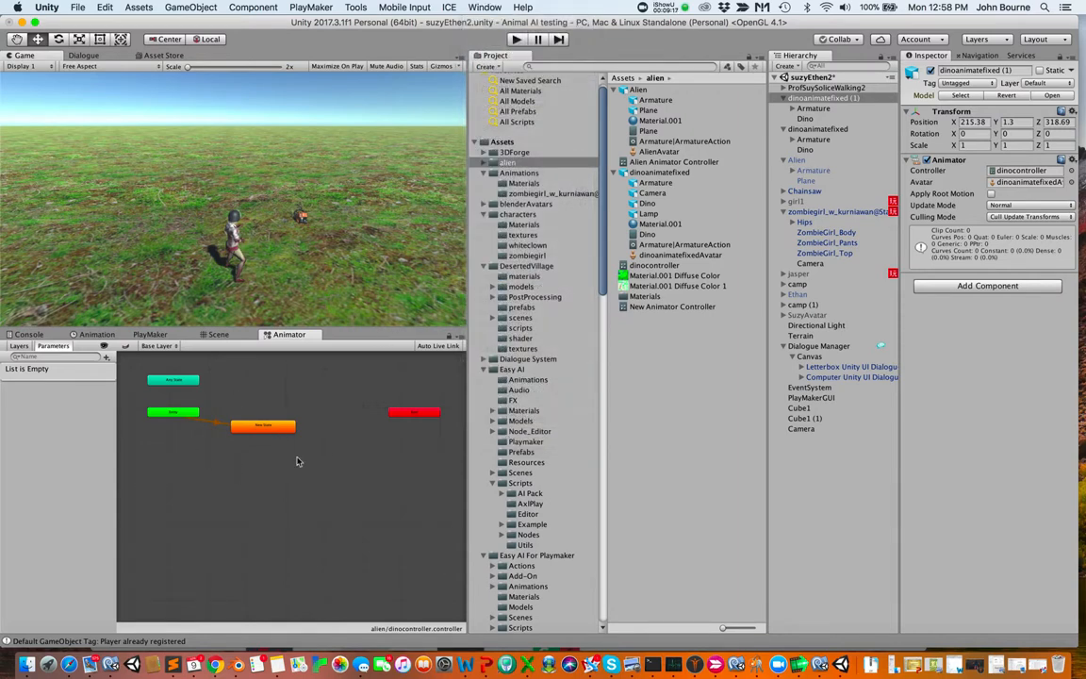
# Delete the existing default state from dinocontroller's graph and create a new empty state in its place.
pyautogui.click(263, 428)
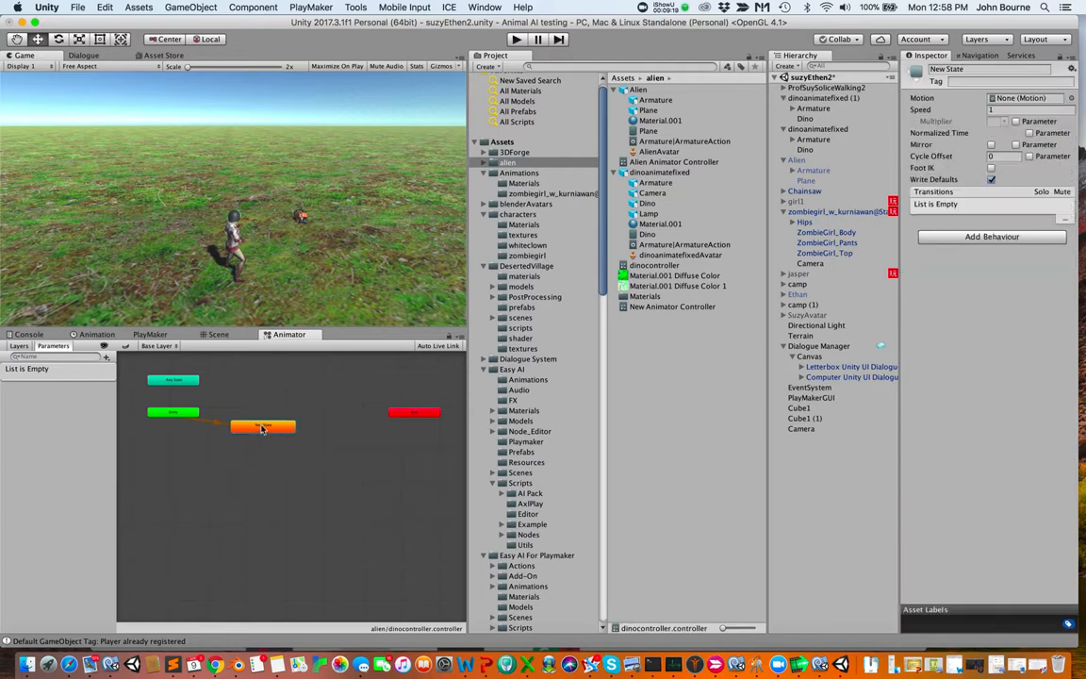
pyautogui.rightClick(262, 429)
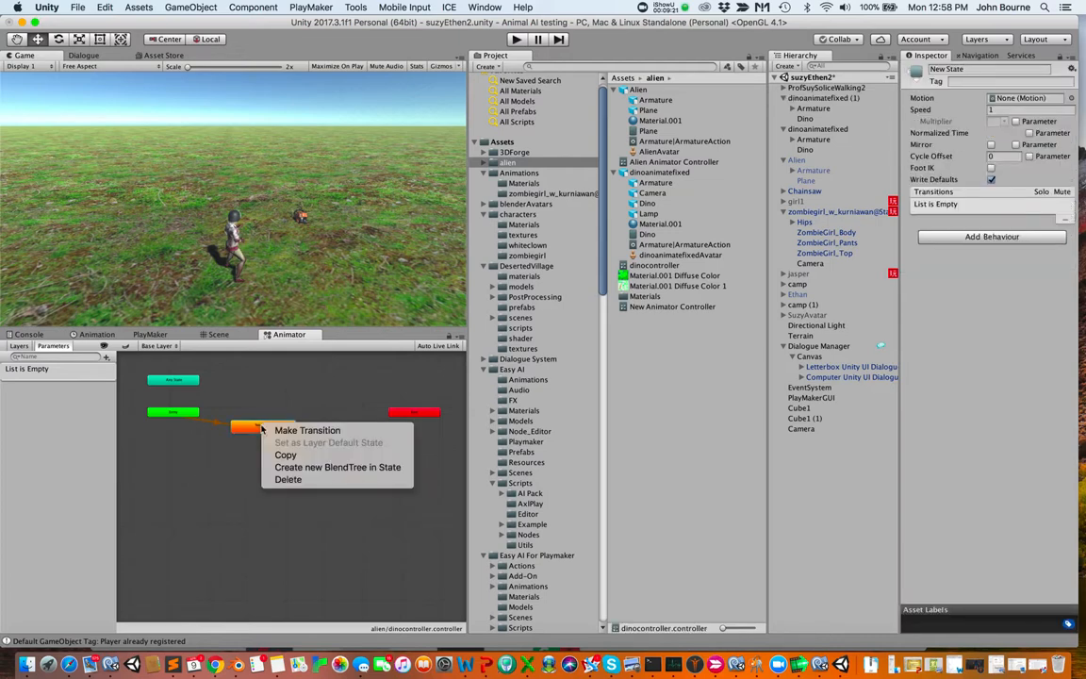
pyautogui.click(288, 478)
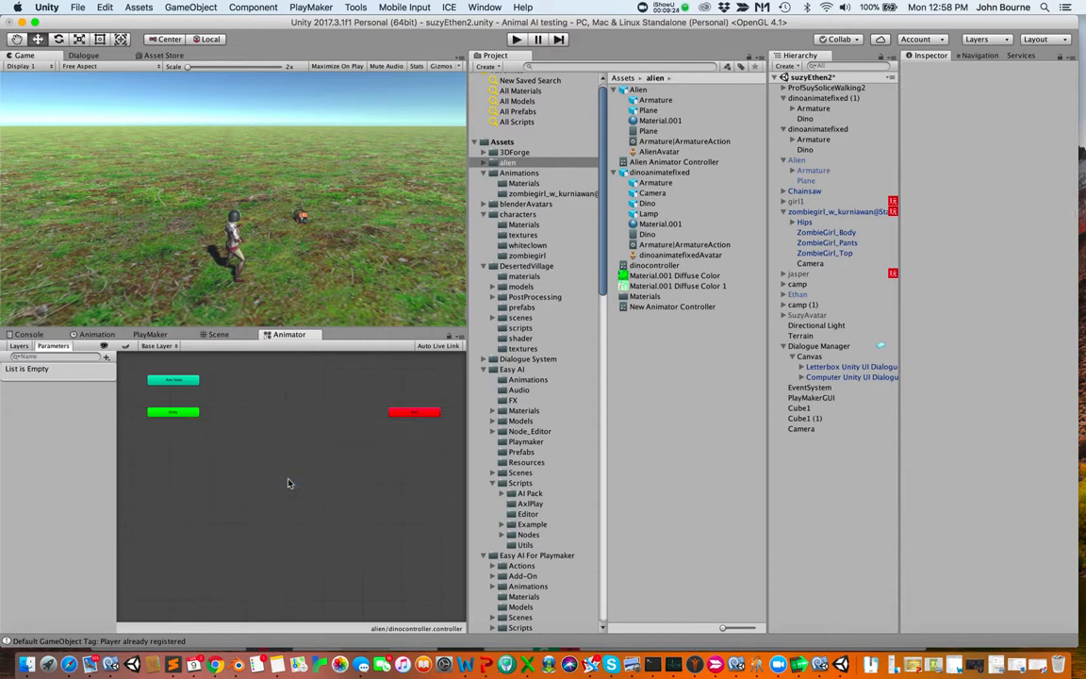
pyautogui.rightClick(245, 419)
pyautogui.moveTo(251, 418)
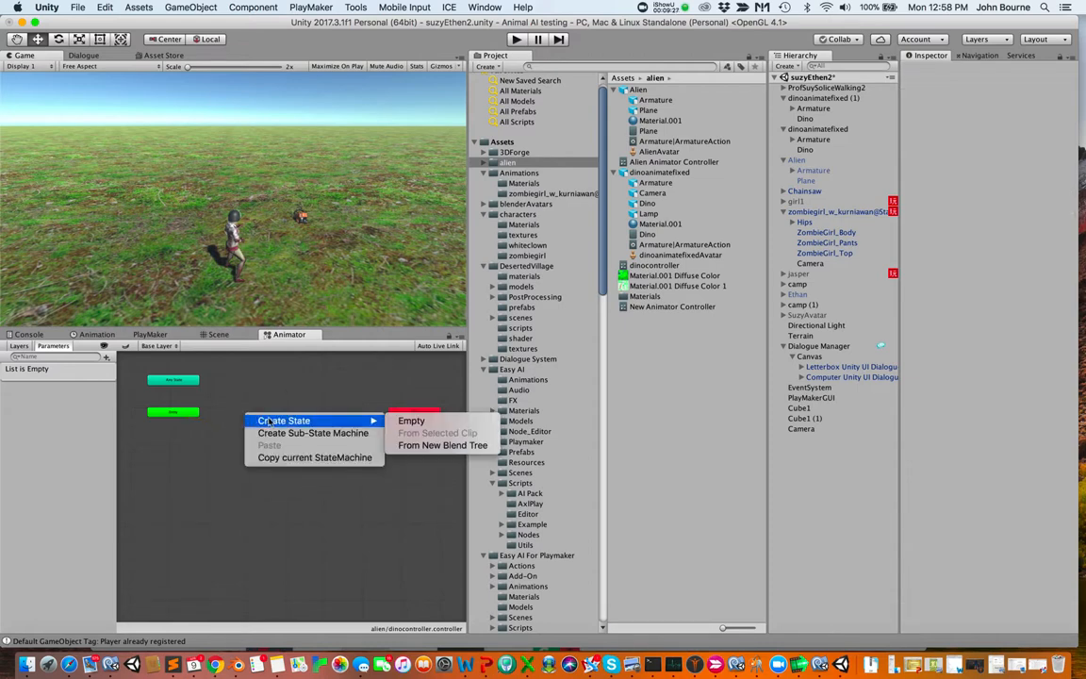
pyautogui.click(397, 423)
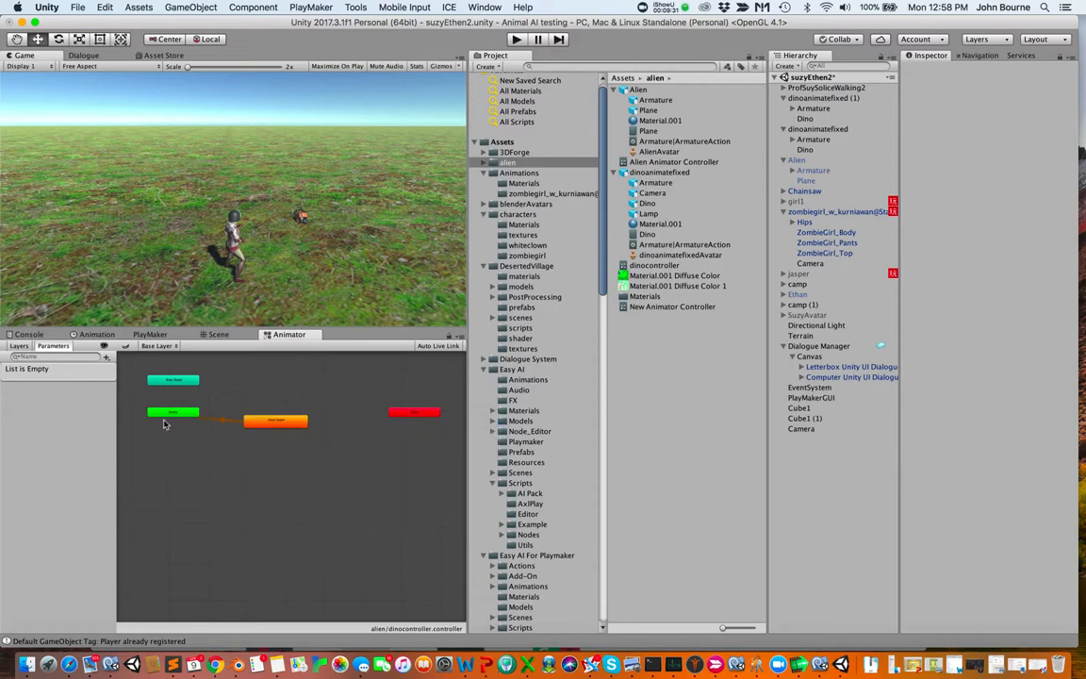
# Rename the new empty state in the Animator graph to dinaAmim.
pyautogui.click(266, 424)
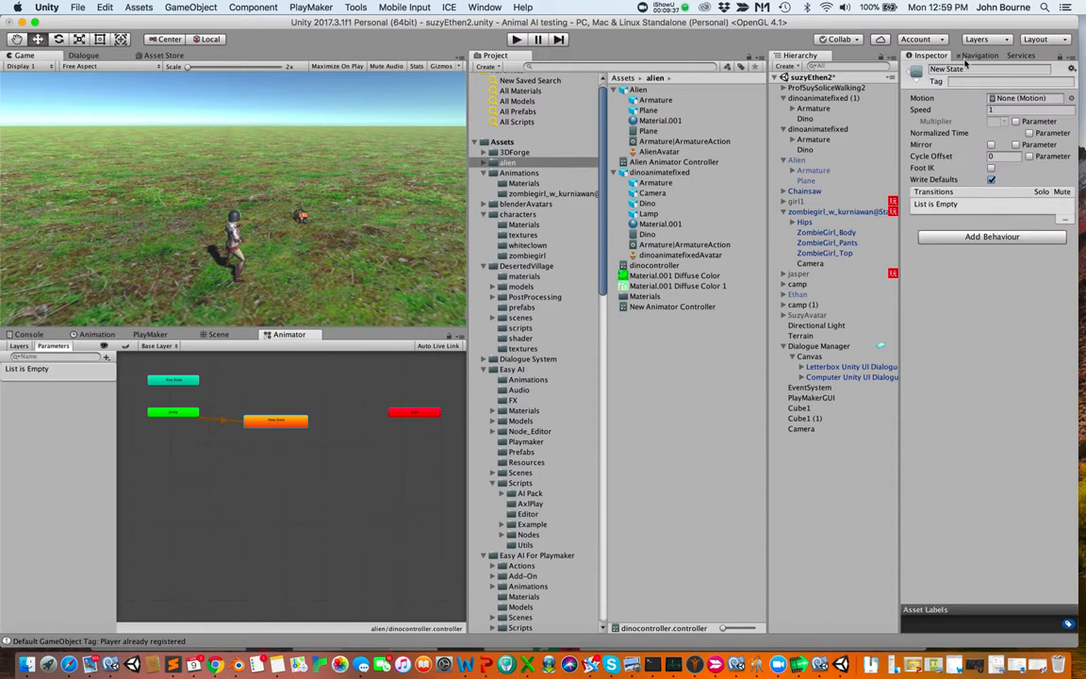
pyautogui.click(967, 68)
pyautogui.write('dina')
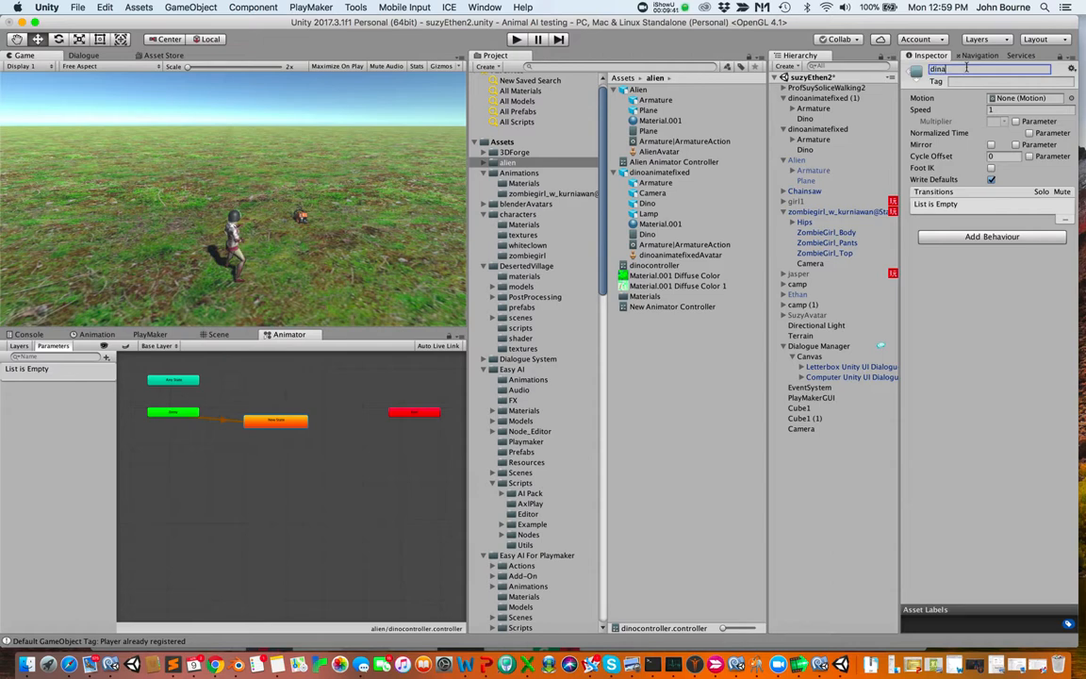
pyautogui.write('Anim')
pyautogui.click(961, 110)
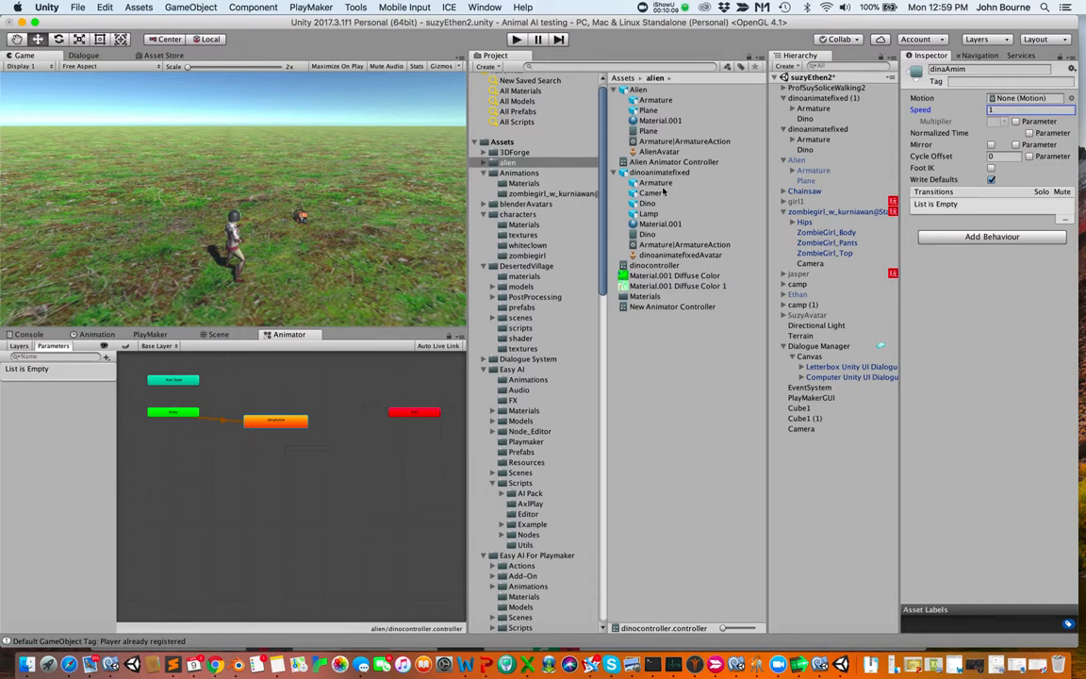
# Open the controller assigned to the scene's dinoanimatefixed object, and select the dinoanimatefixed model asset to show its animation import settings.
pyautogui.click(806, 130)
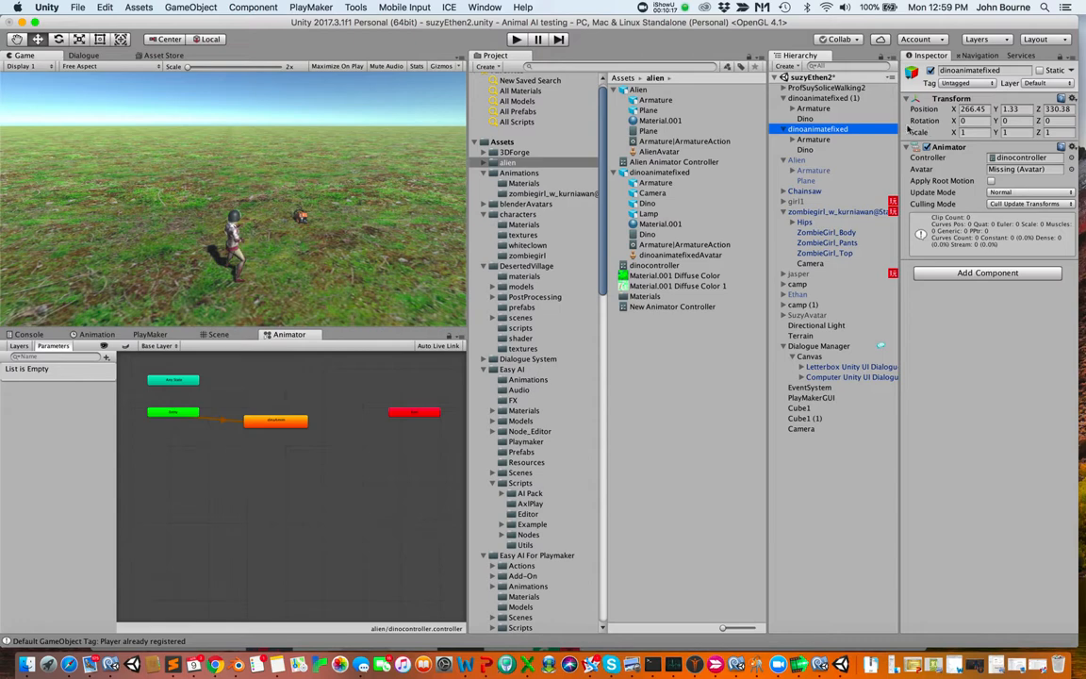
pyautogui.doubleClick(1016, 160)
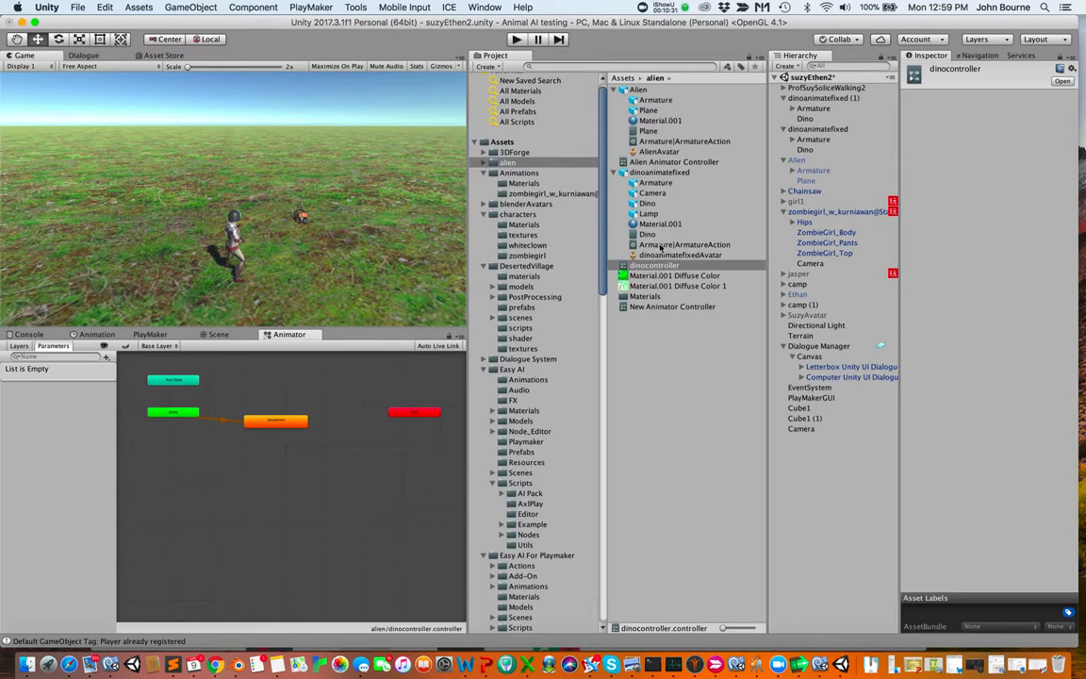
pyautogui.click(660, 172)
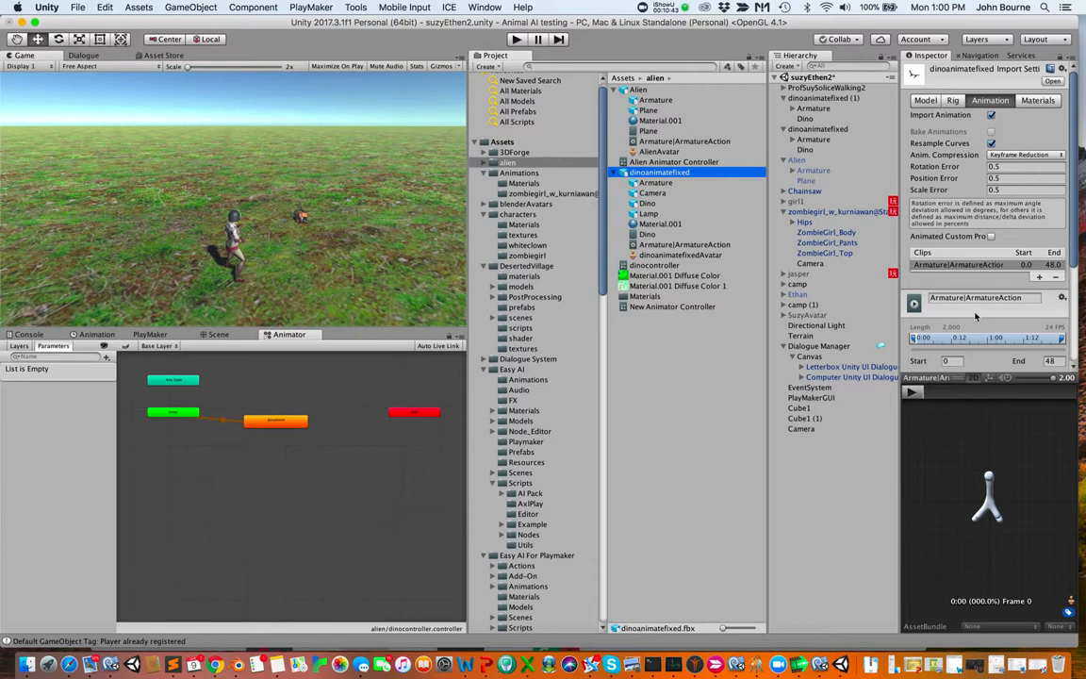
# Add an extra clip to the dinoanimatefixed model's animation list, remove it again, and preview the Armature|ArmatureAction clip.
pyautogui.click(1040, 278)
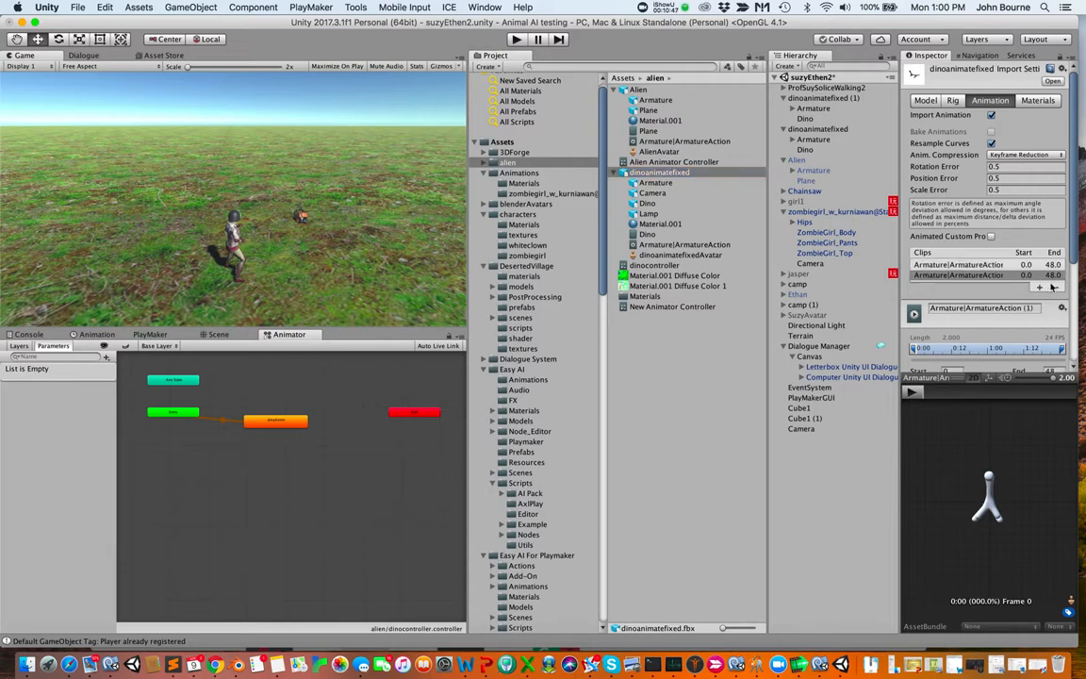
pyautogui.click(1056, 287)
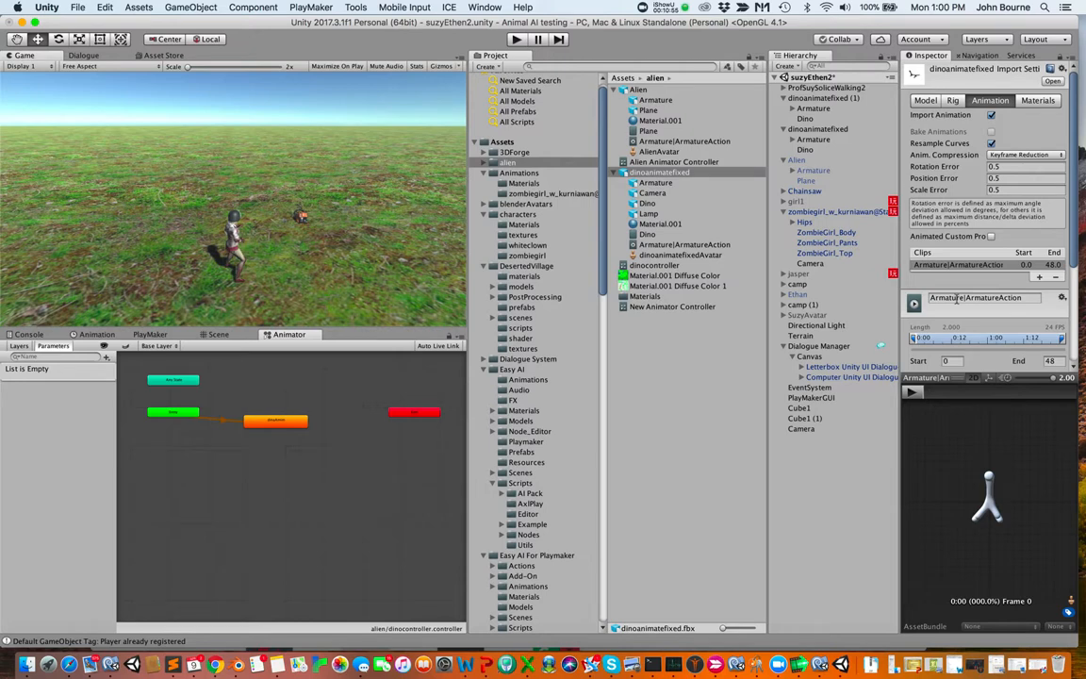
pyautogui.scroll(-5, 958, 298)
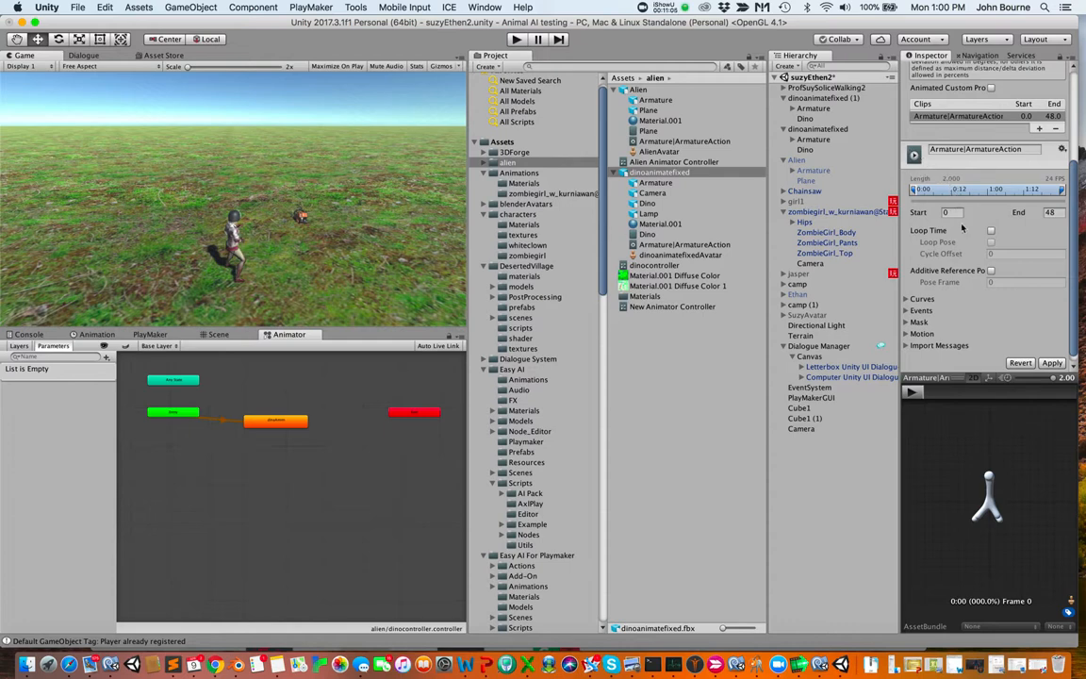
pyautogui.click(913, 392)
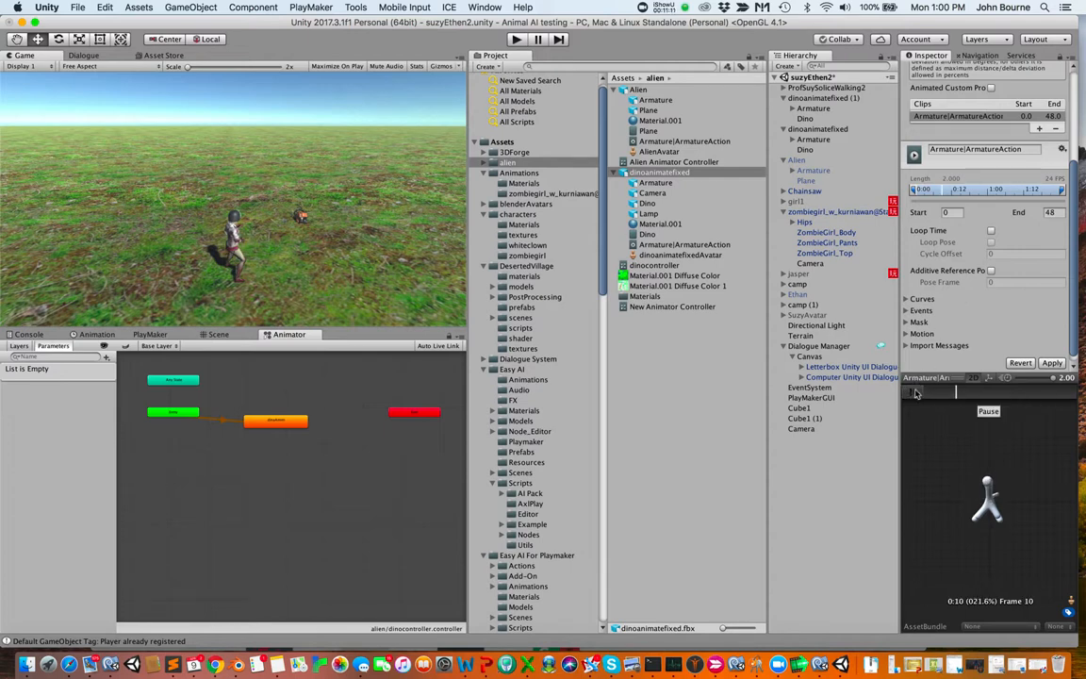
# Enable Loop Time and Loop Pose for the Armature|ArmatureAction clip, preview it, and apply the import settings.
pyautogui.click(991, 231)
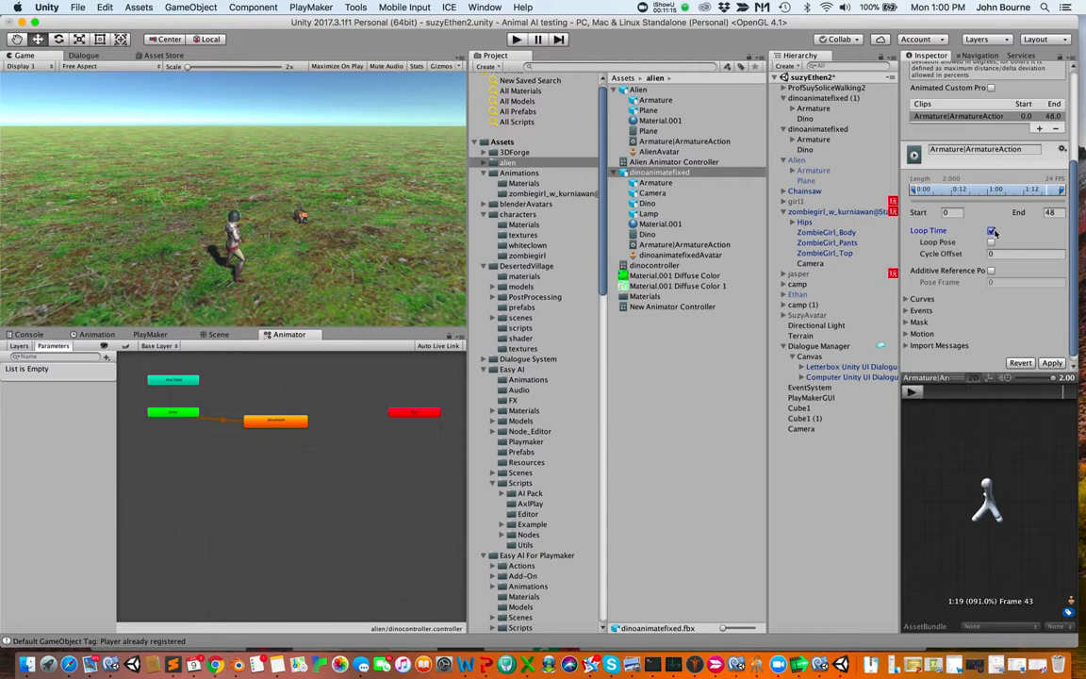
pyautogui.click(990, 242)
pyautogui.click(990, 242)
pyautogui.click(991, 242)
pyautogui.click(912, 391)
pyautogui.click(818, 129)
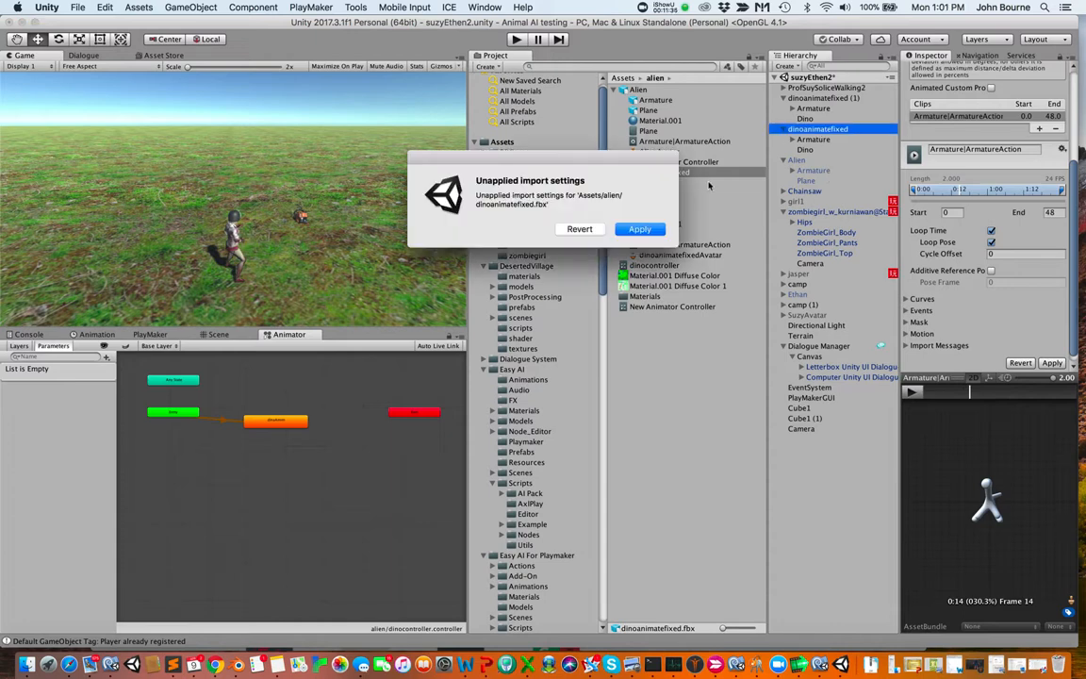
pyautogui.click(641, 229)
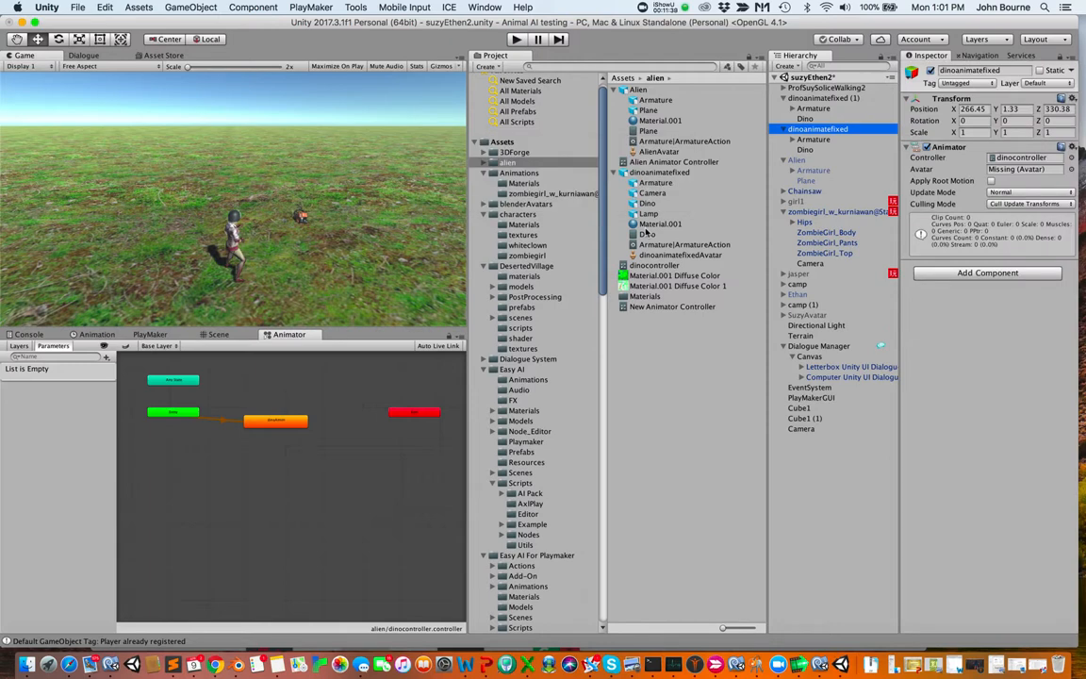
# Assign dinoanimatefixed's Armature|ArmatureAction clip as the Motion of the dinaAmim state in dinocontroller.
pyautogui.click(1018, 159)
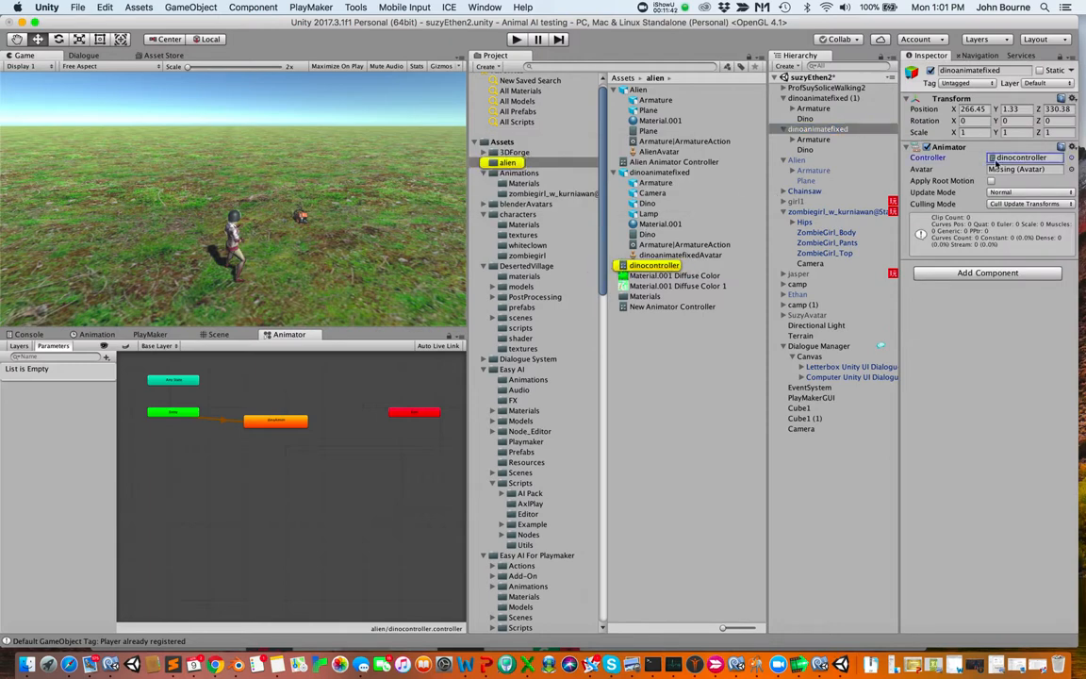
pyautogui.click(295, 427)
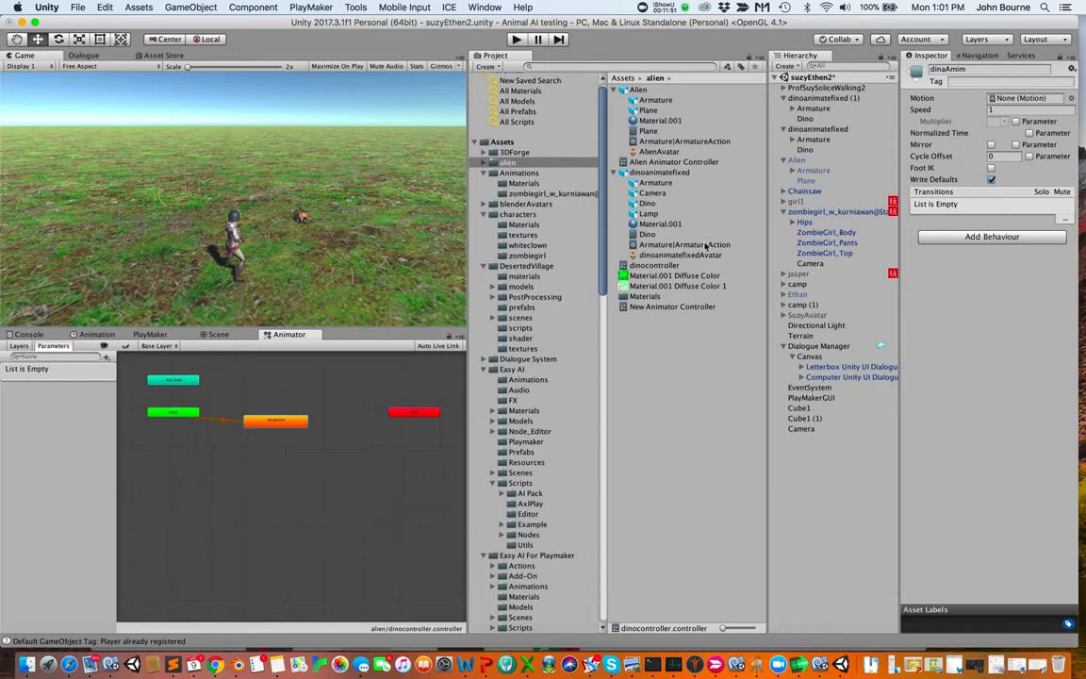
pyautogui.moveTo(707, 247); pyautogui.dragTo(1002, 107)
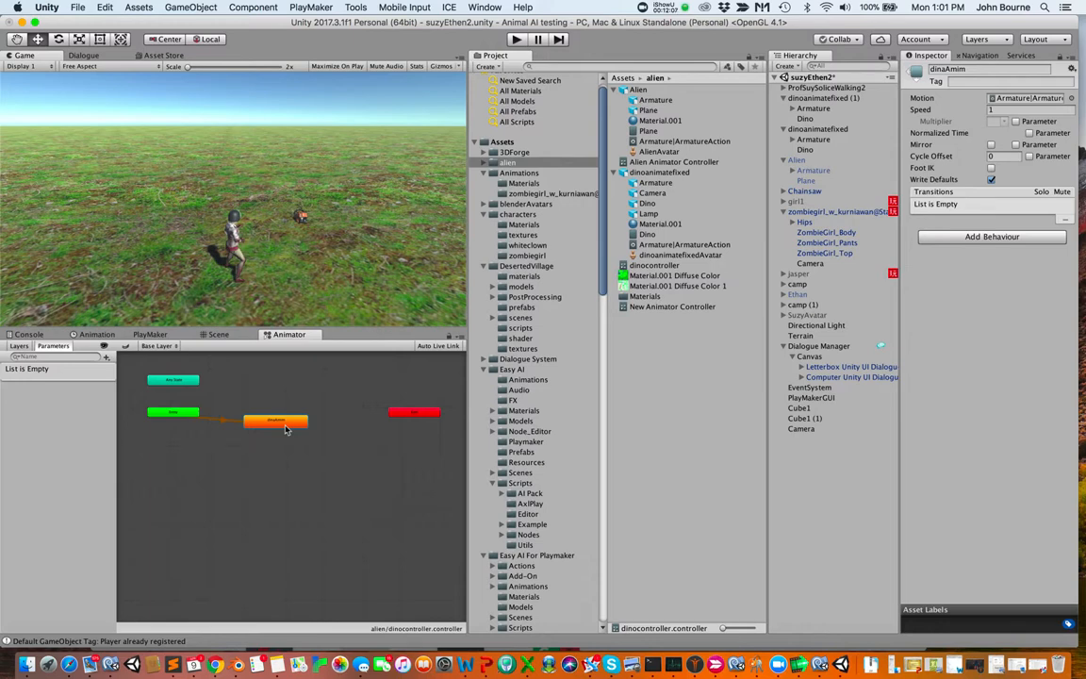
# Run the scene in Play mode, send the character to new spots, and watch the dino's animation in the Scene view.
pyautogui.click(217, 334)
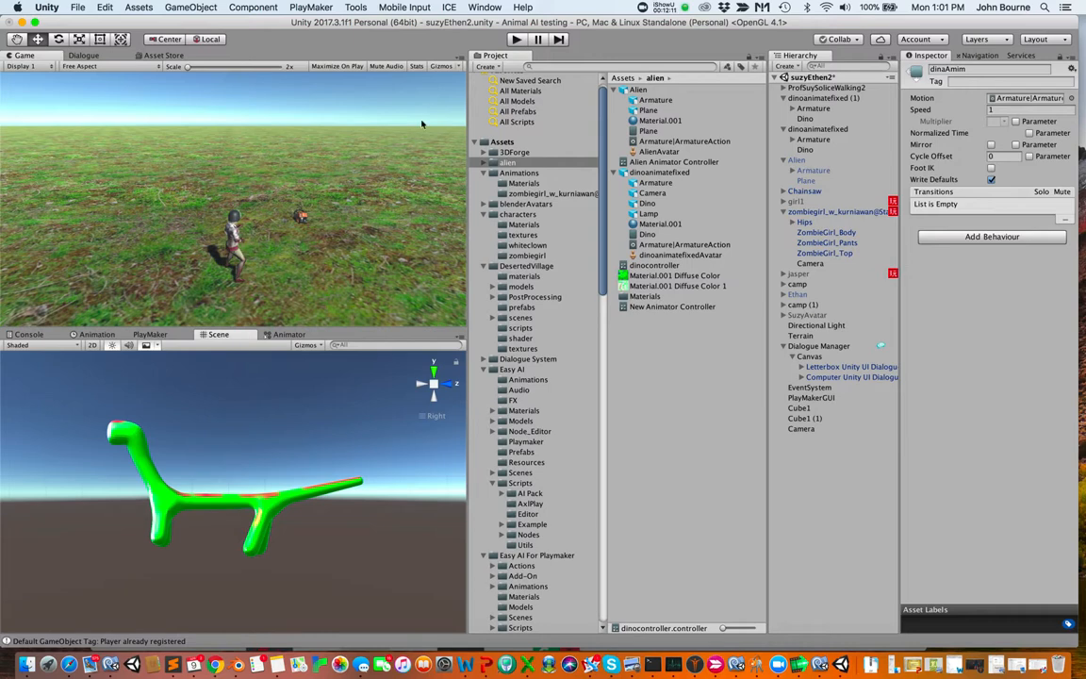
pyautogui.click(517, 40)
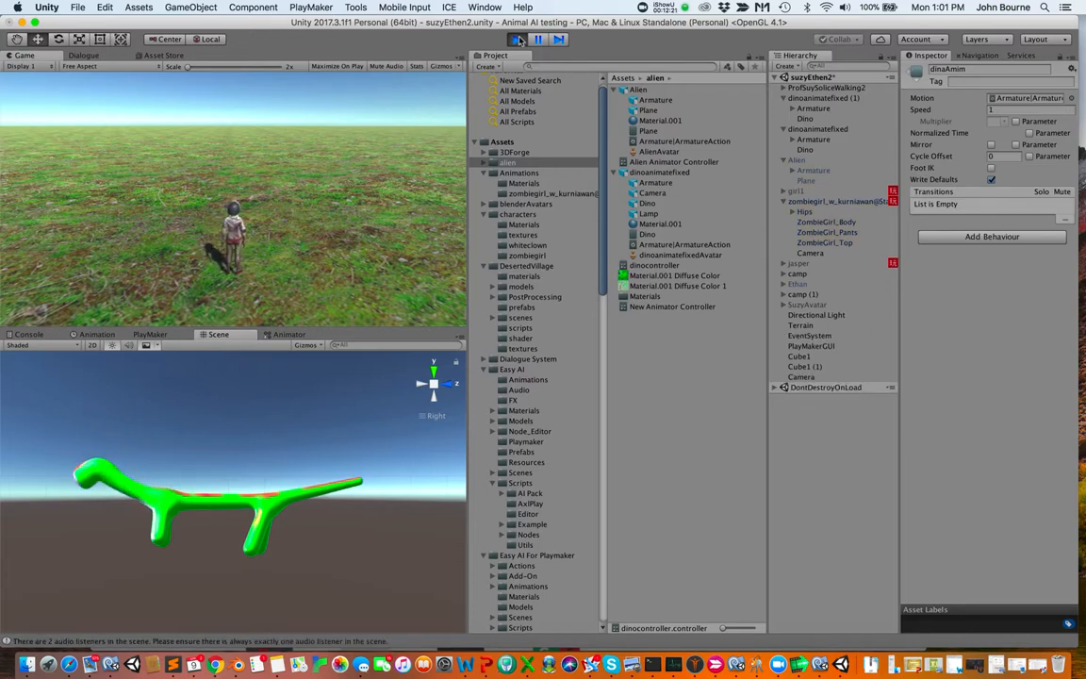
pyautogui.click(321, 295)
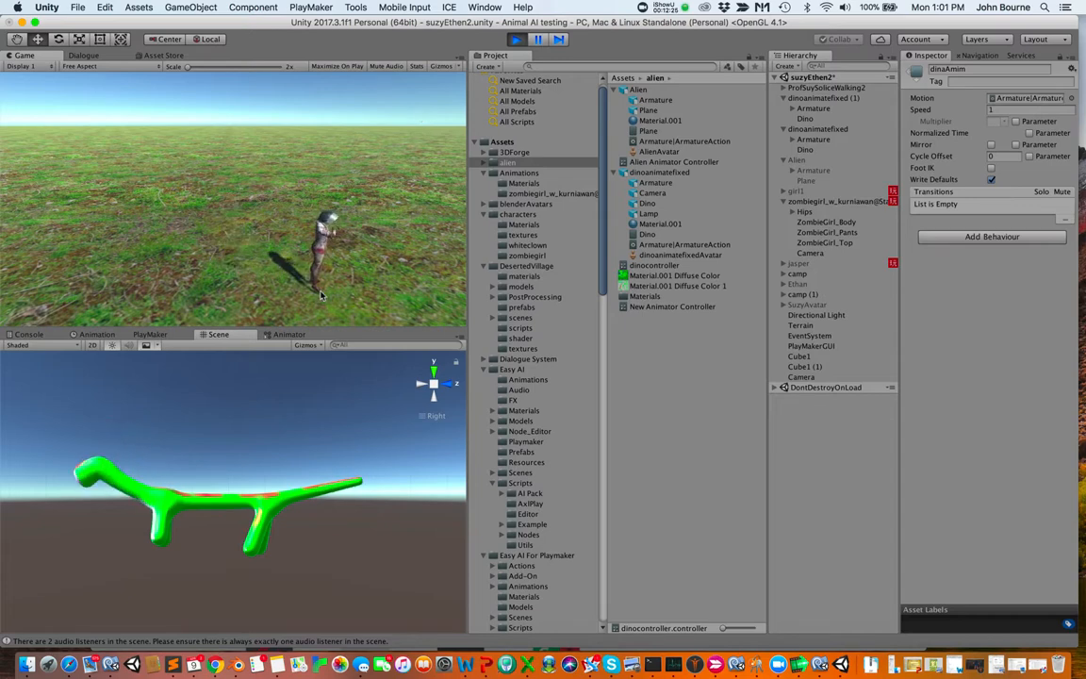
pyautogui.click(353, 289)
pyautogui.click(304, 434)
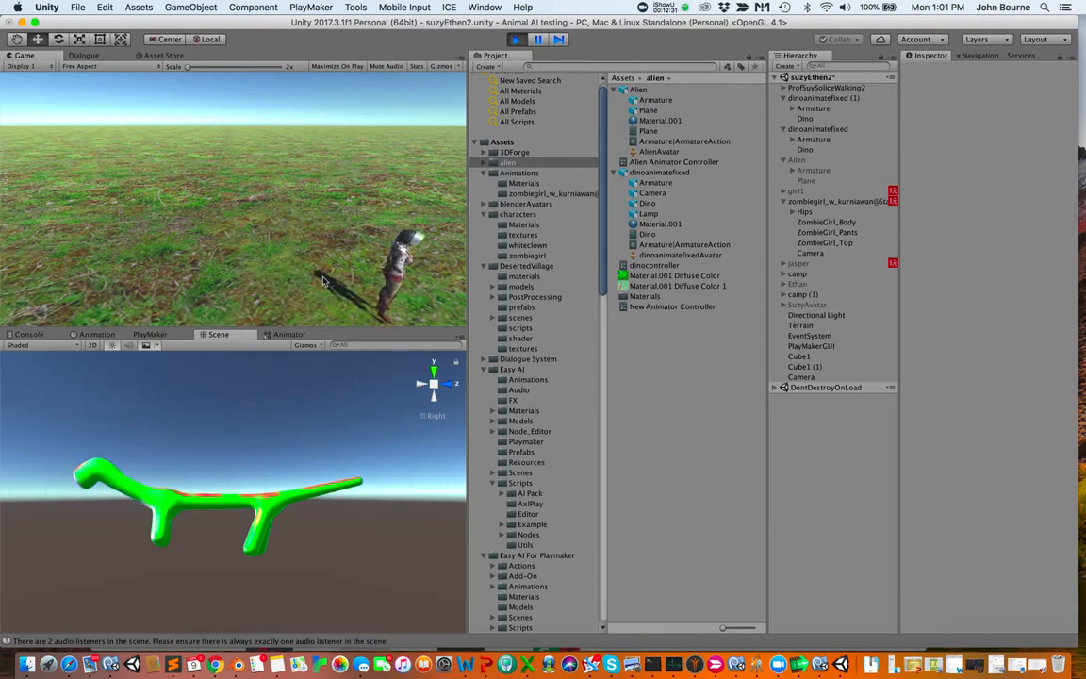
pyautogui.keyDown('alt'); pyautogui.moveTo(290, 440); pyautogui.dragTo(2, 580); pyautogui.keyUp('alt')
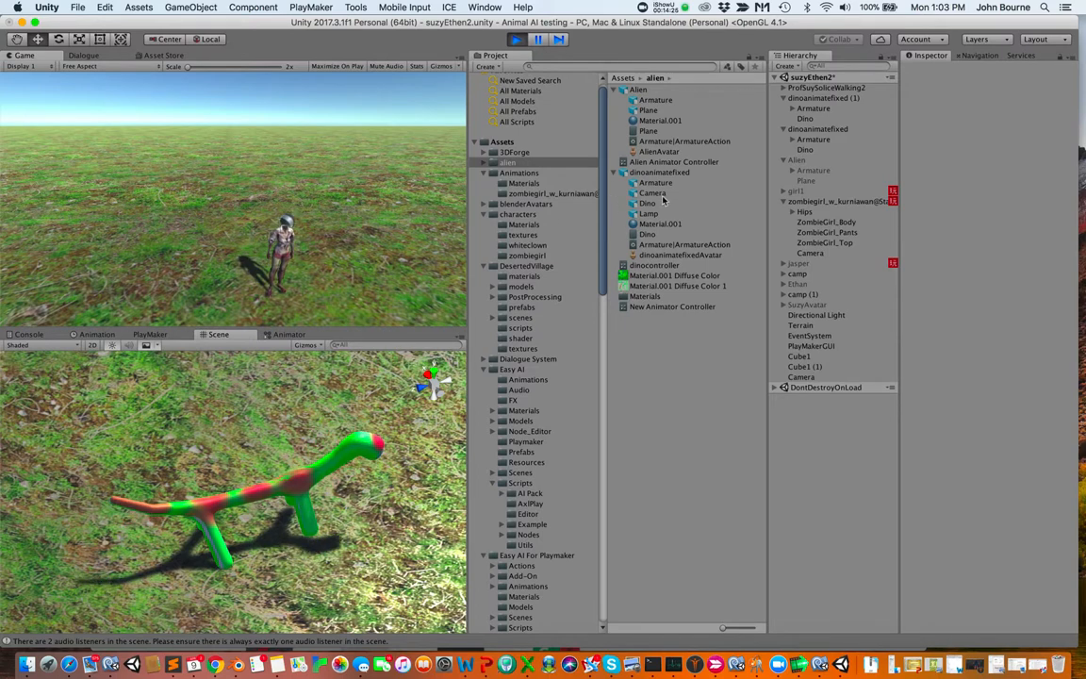
# Frame the zombie girl character in the Scene view and view her up close from the Back view.
pyautogui.doubleClick(809, 202)
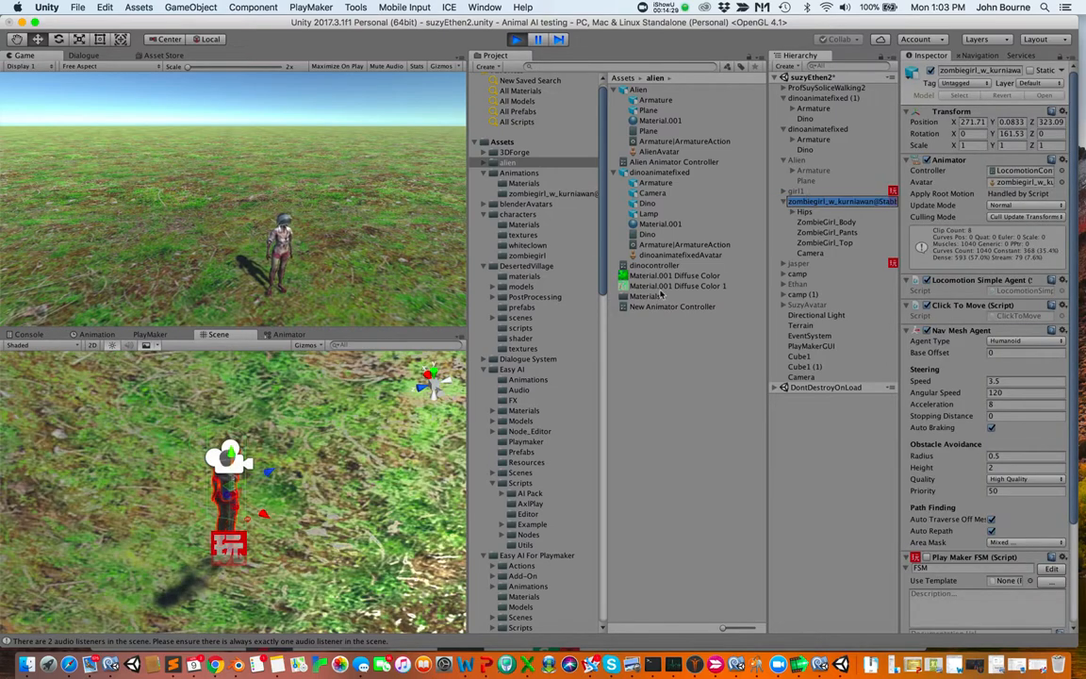
pyautogui.scroll(10, 320, 537)
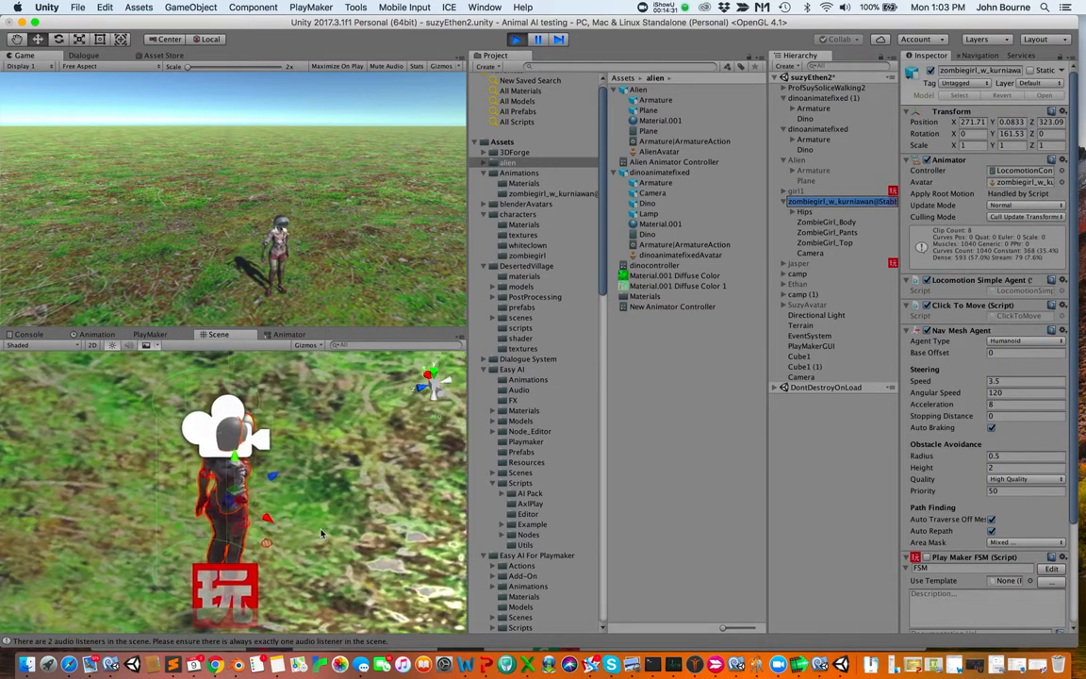
pyautogui.click(438, 385)
pyautogui.click(447, 383)
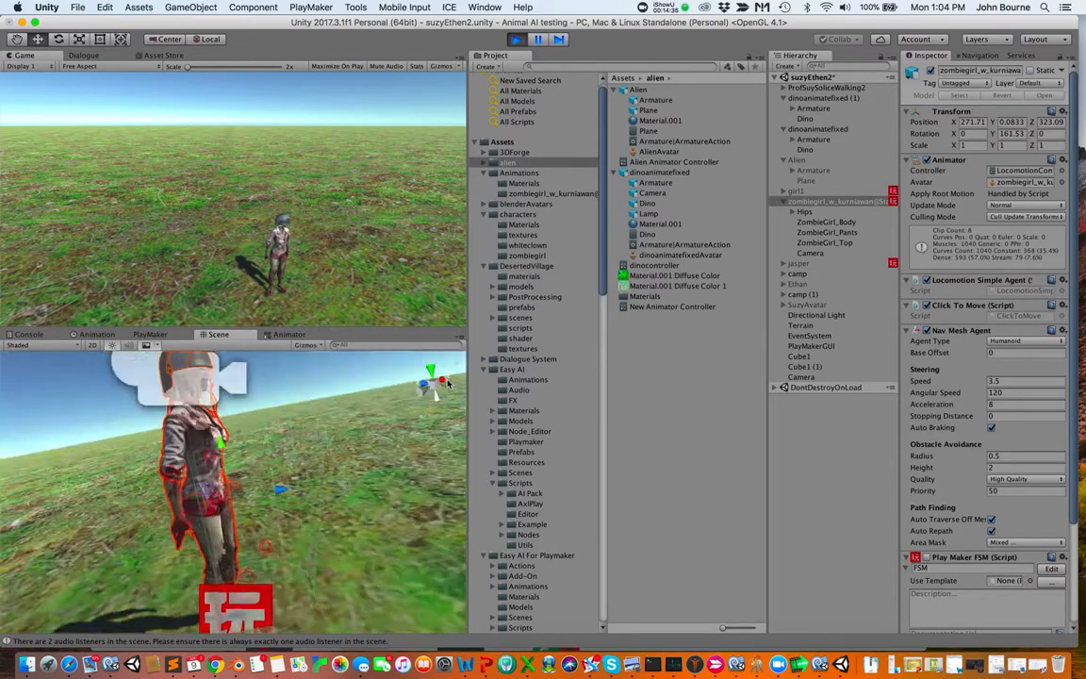
pyautogui.scroll(5, 301, 442)
pyautogui.scroll(-5, 300, 442)
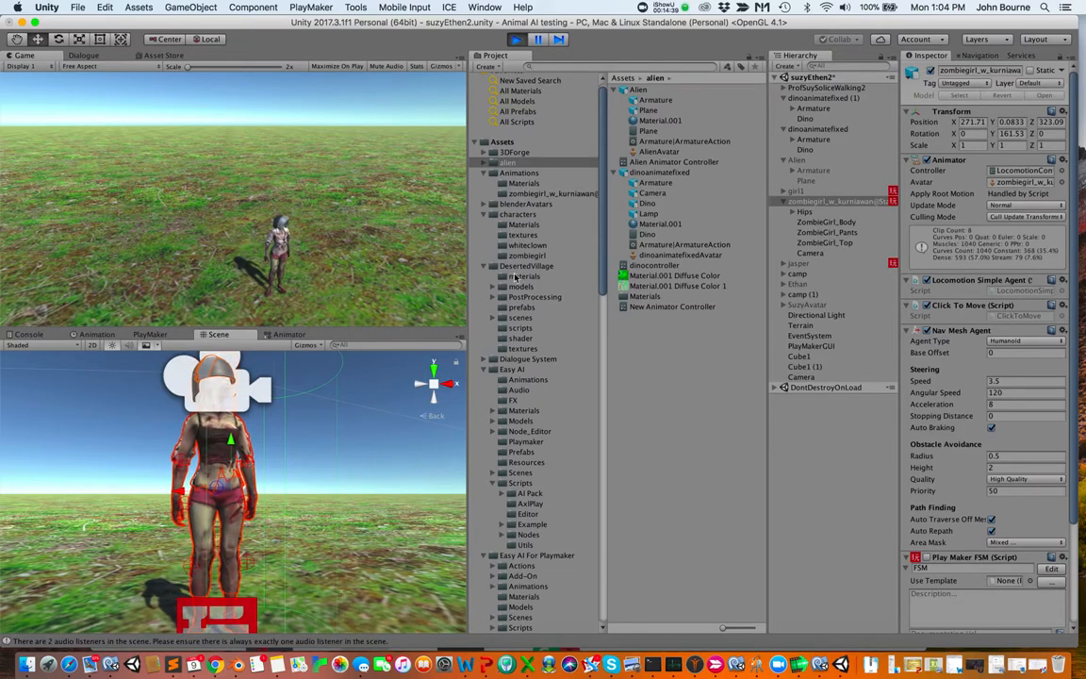
# Deactivate the Camera object under the zombie girl and inspect her head and upper body in the Scene view.
pyautogui.click(810, 253)
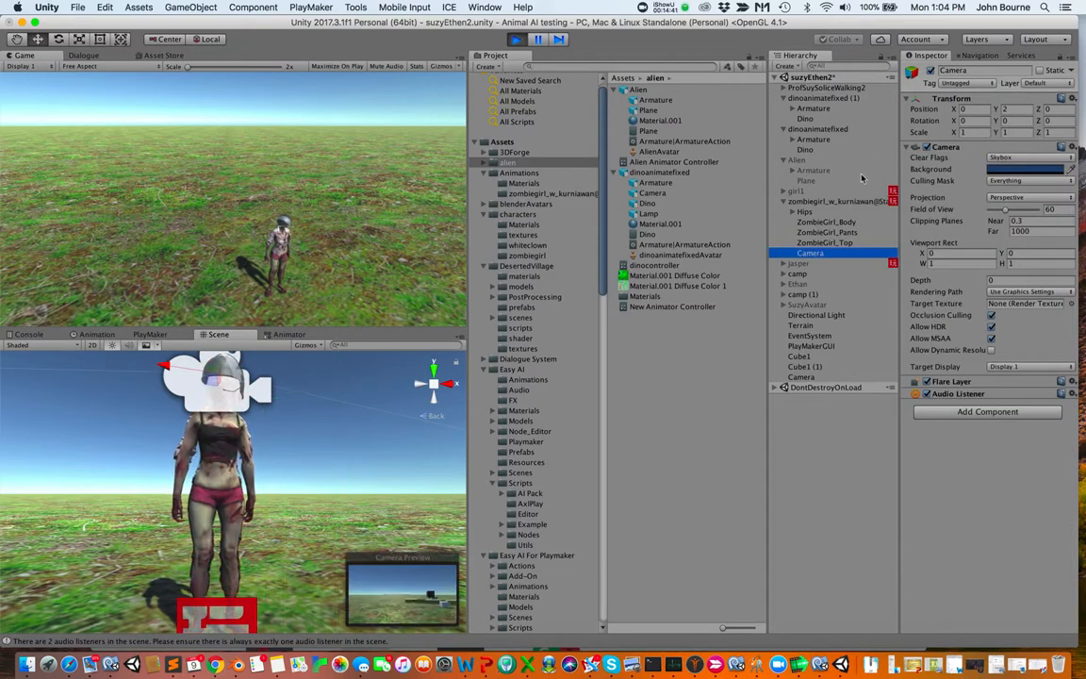
pyautogui.click(930, 71)
pyautogui.scroll(3, 368, 454)
pyautogui.scroll(-2, 368, 454)
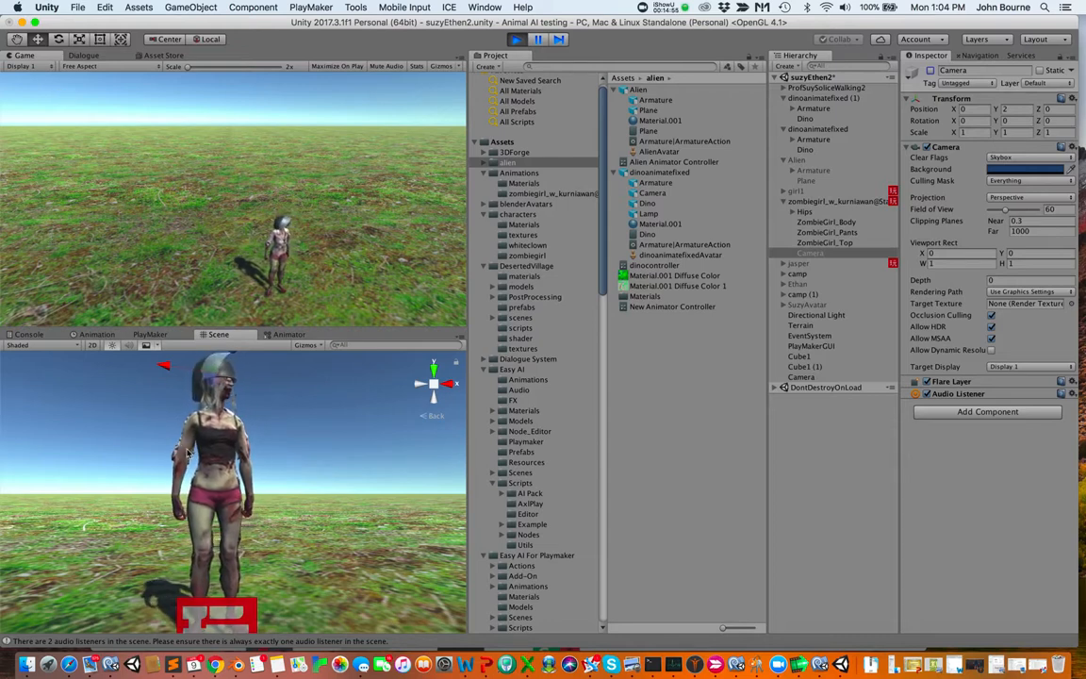
pyautogui.moveTo(217, 455); pyautogui.dragTo(204, 529, button='middle')
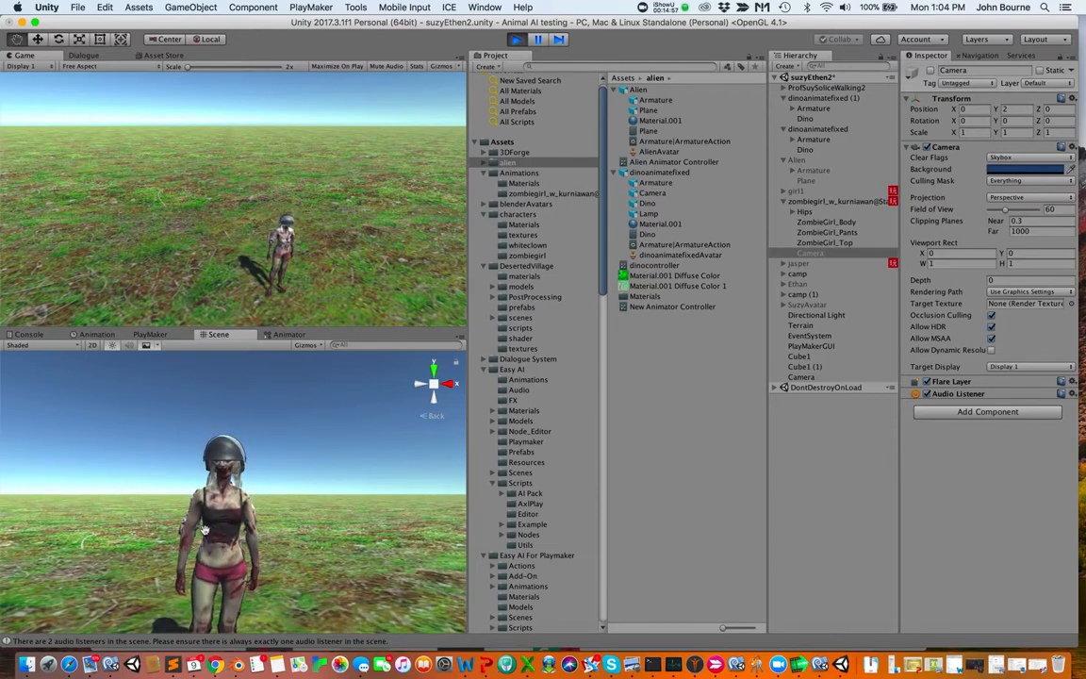
pyautogui.scroll(5, 204, 530)
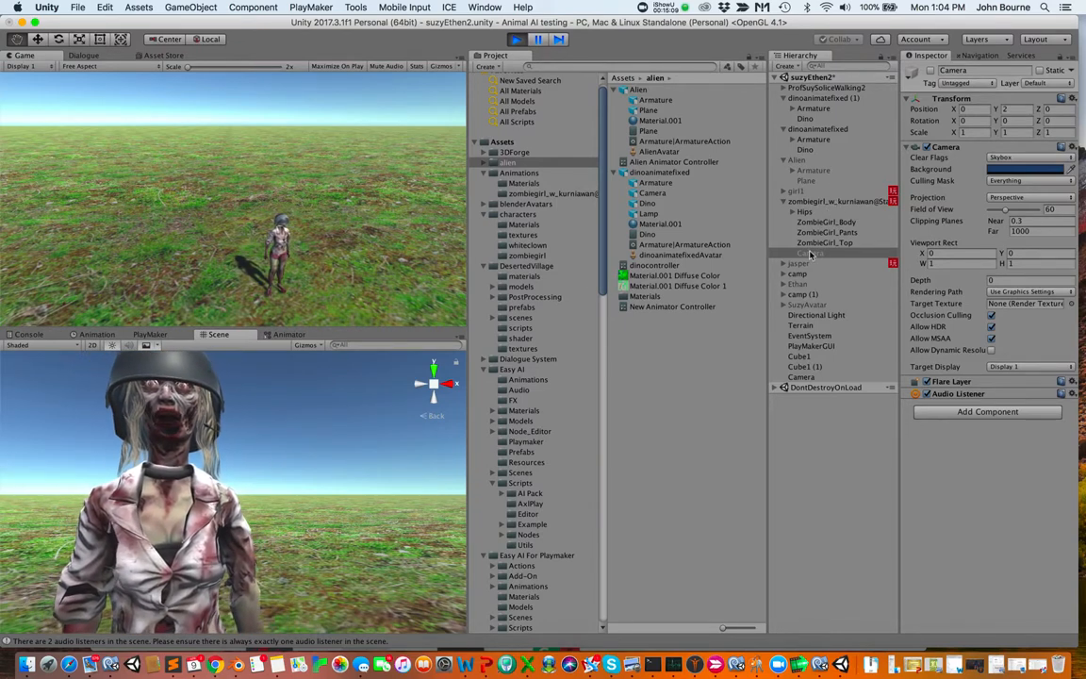
pyautogui.click(783, 202)
pyautogui.click(782, 202)
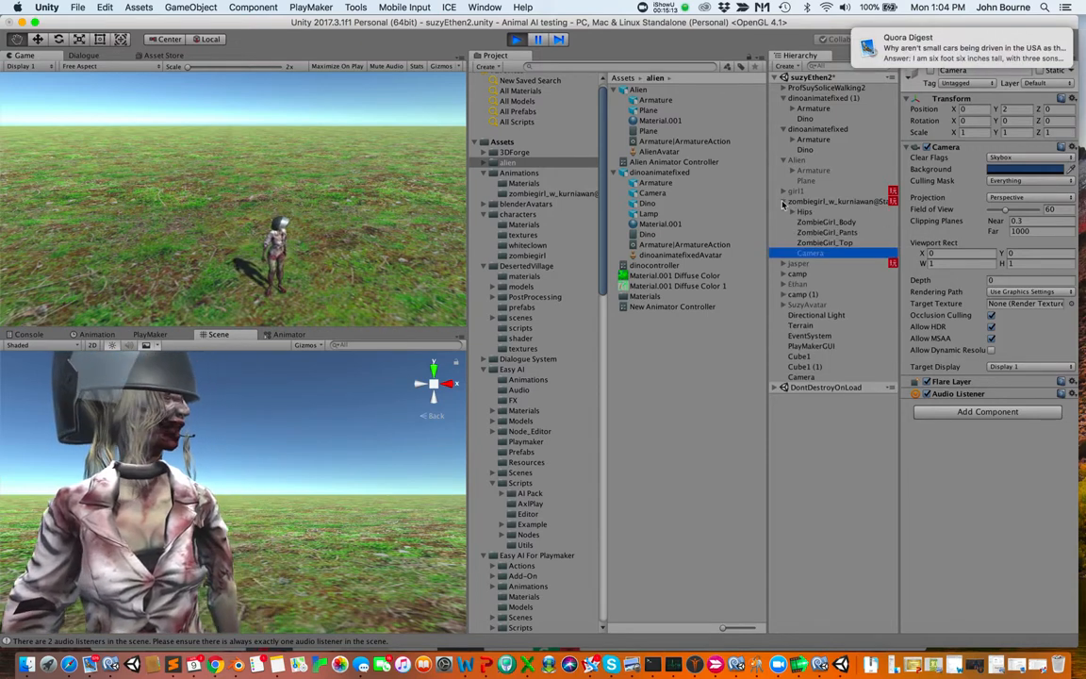
# Expand the zombie girl's skeleton from Hips through Spine, Spine1, Spine2 and Neck to Head, and deactivate the Helmet object.
pyautogui.click(813, 221)
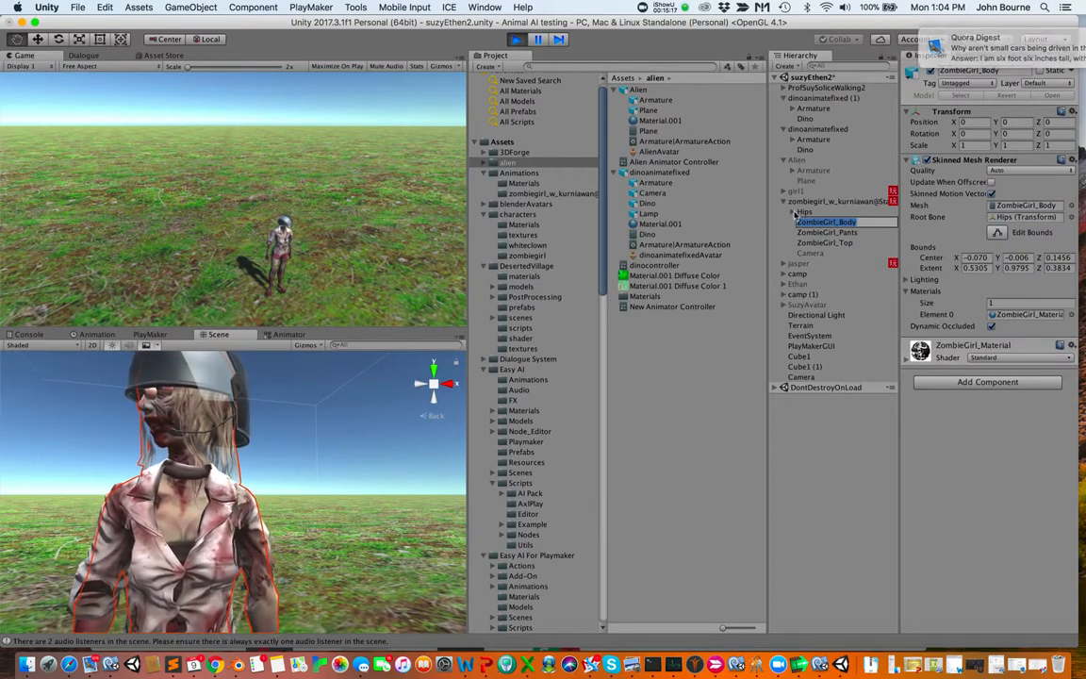
pyautogui.click(792, 213)
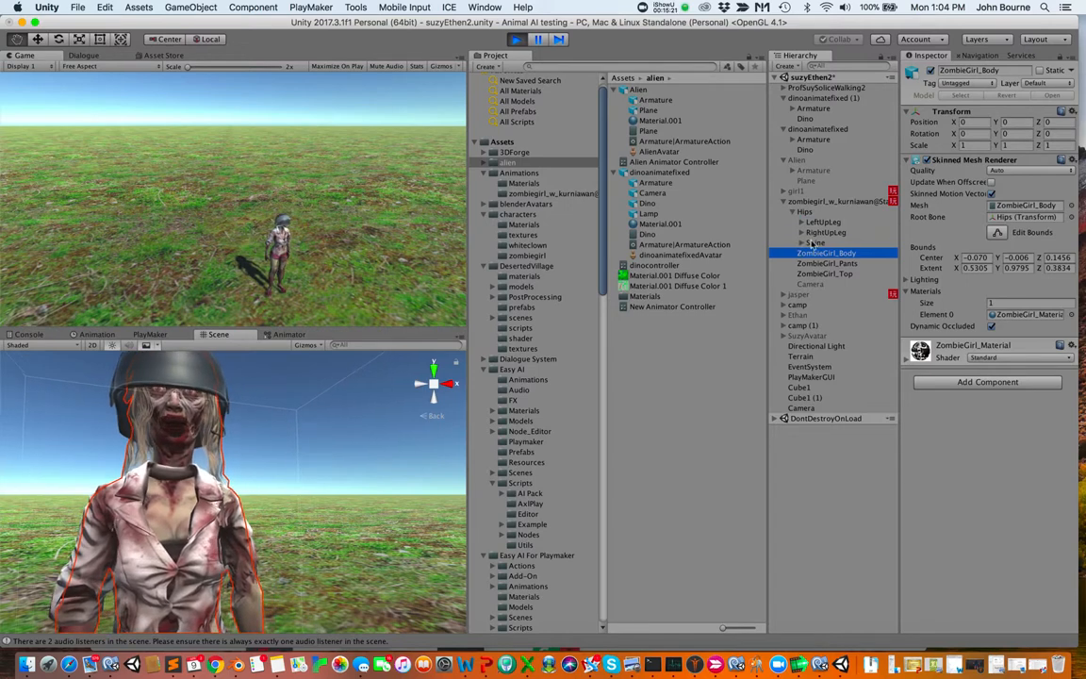
pyautogui.click(801, 243)
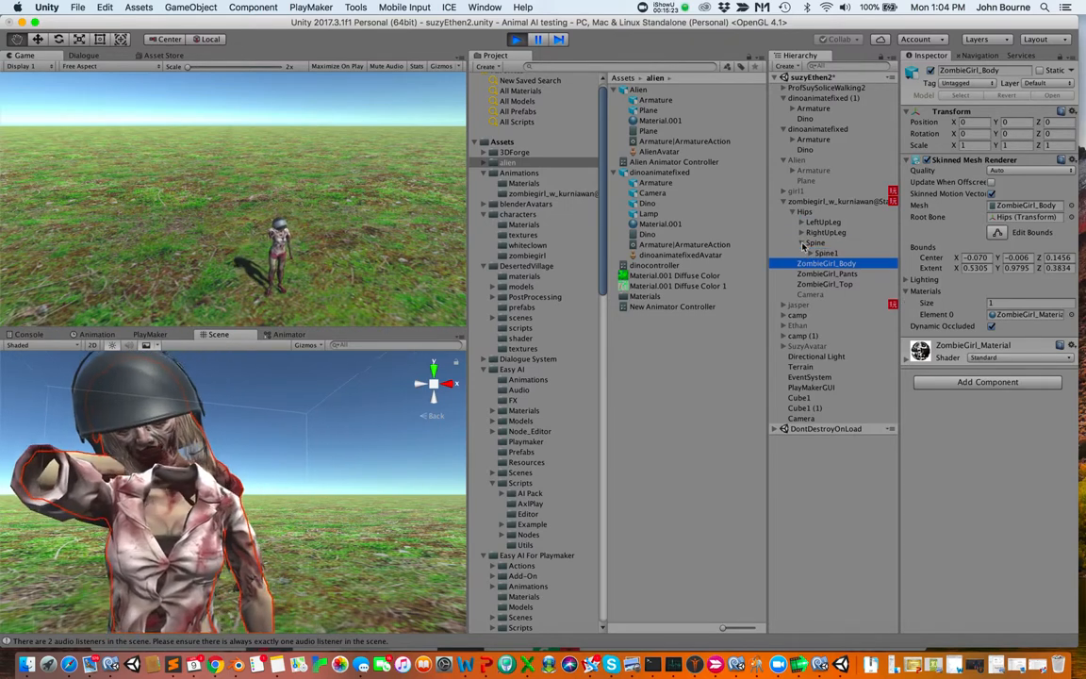
pyautogui.click(812, 254)
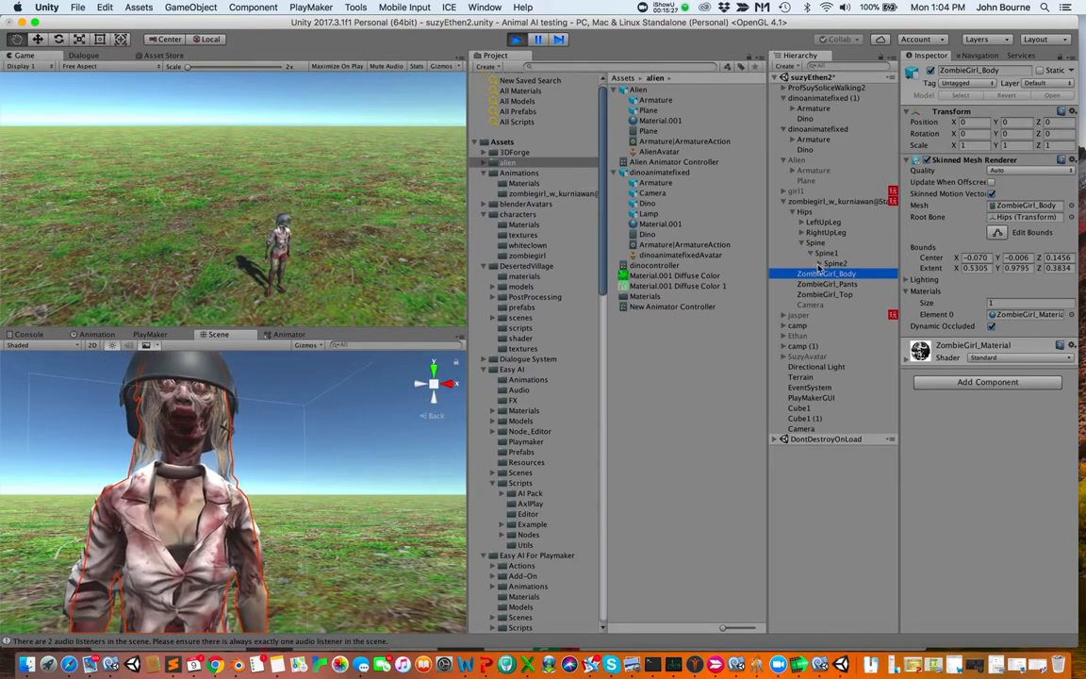
pyautogui.click(819, 264)
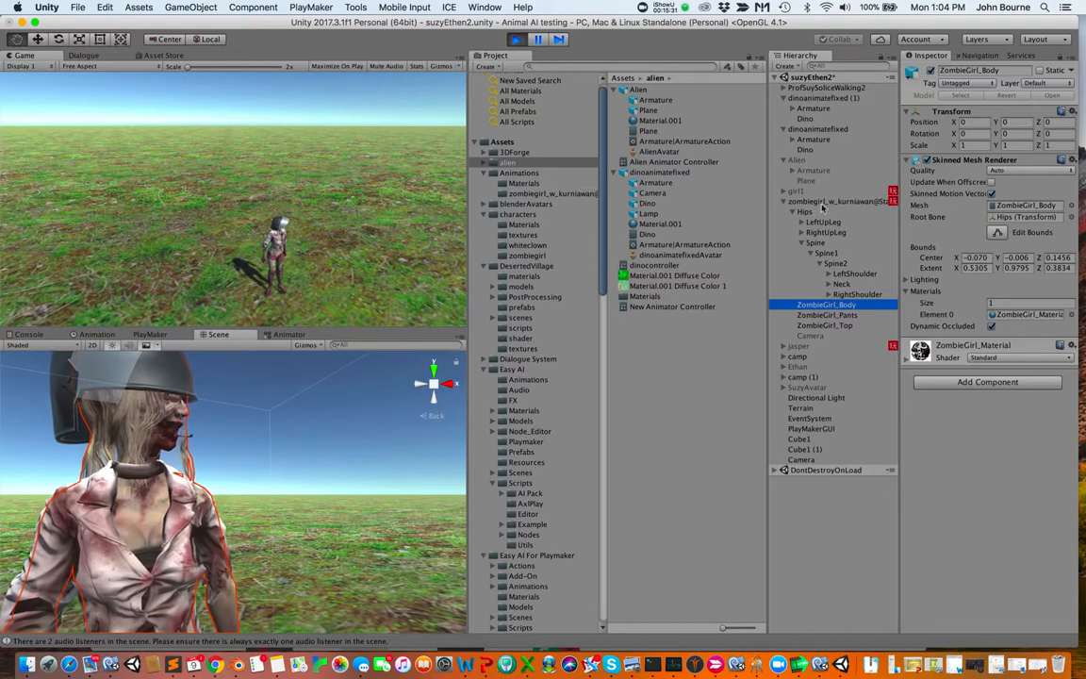
pyautogui.click(828, 284)
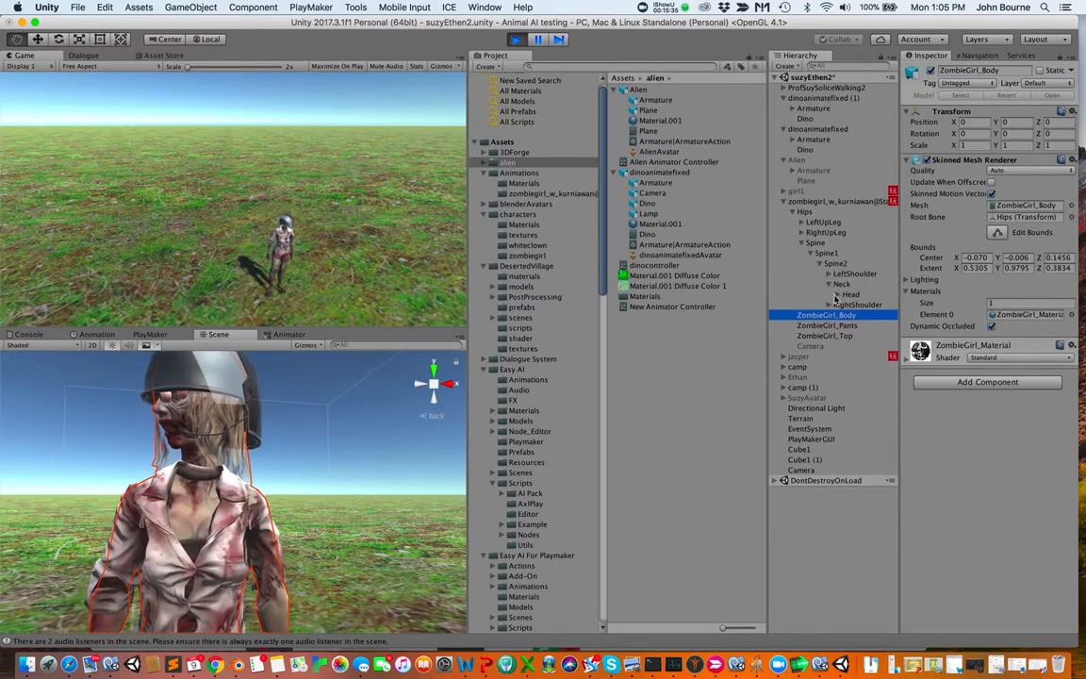
pyautogui.click(835, 295)
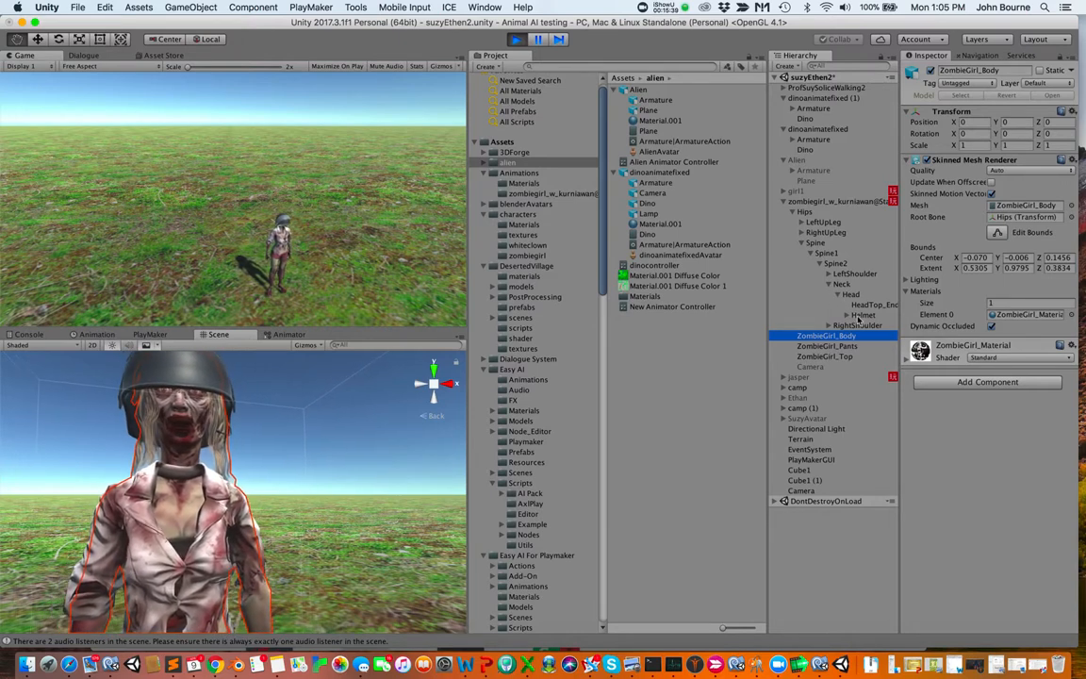
pyautogui.click(860, 315)
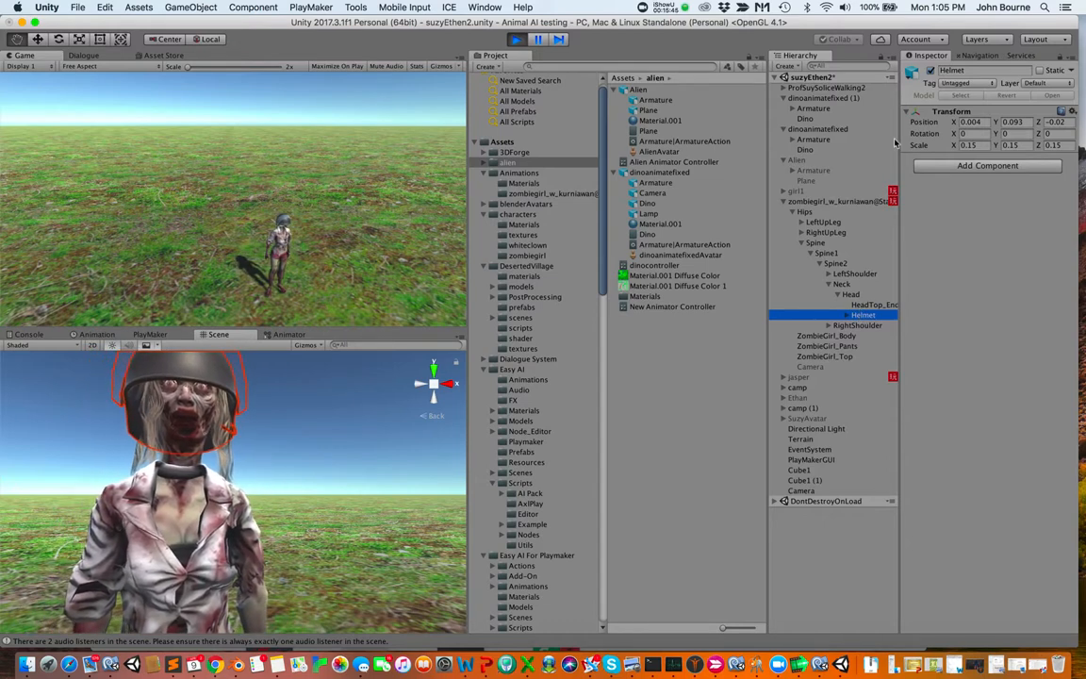
pyautogui.click(929, 72)
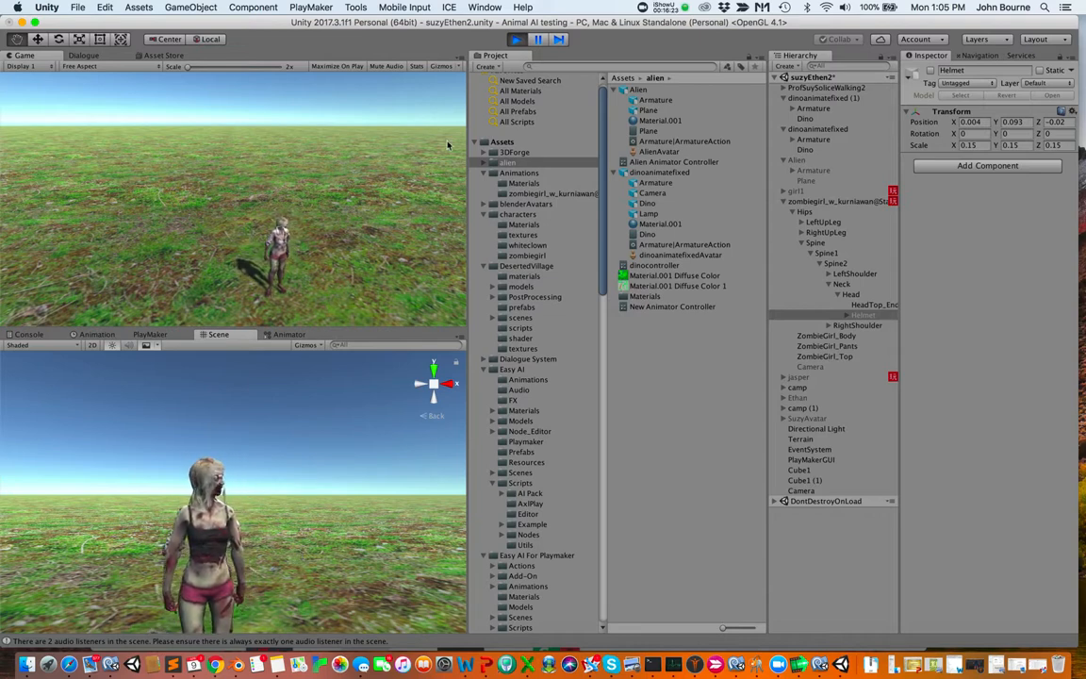
# Exit Play mode to return the scene to editing.
pyautogui.click(517, 39)
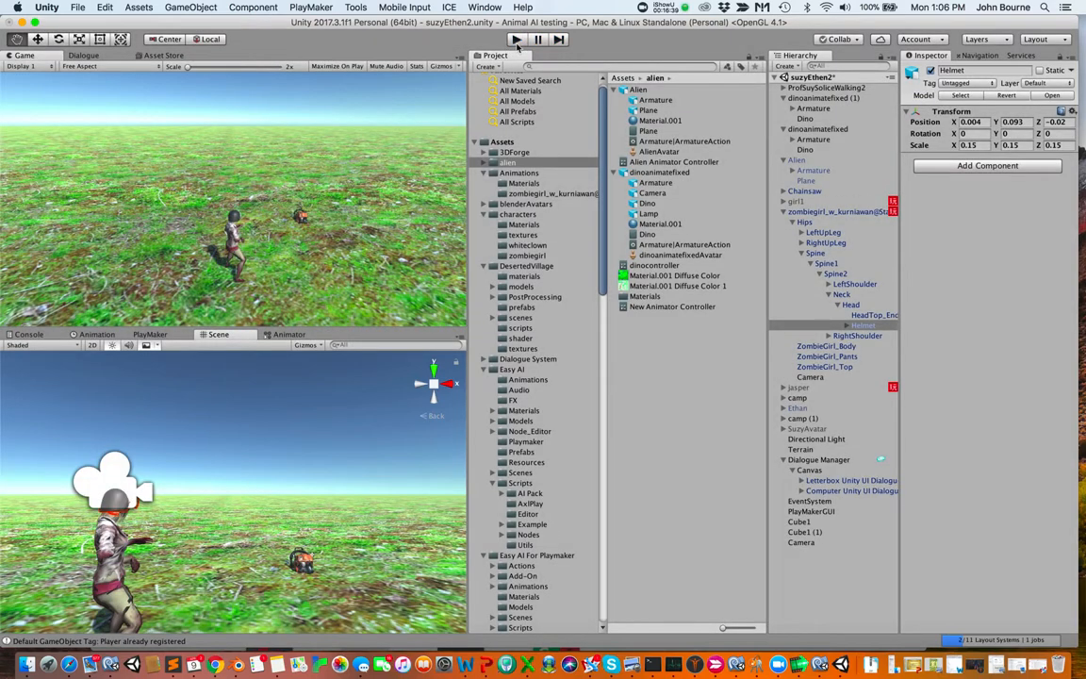
pyautogui.click(666, 6)
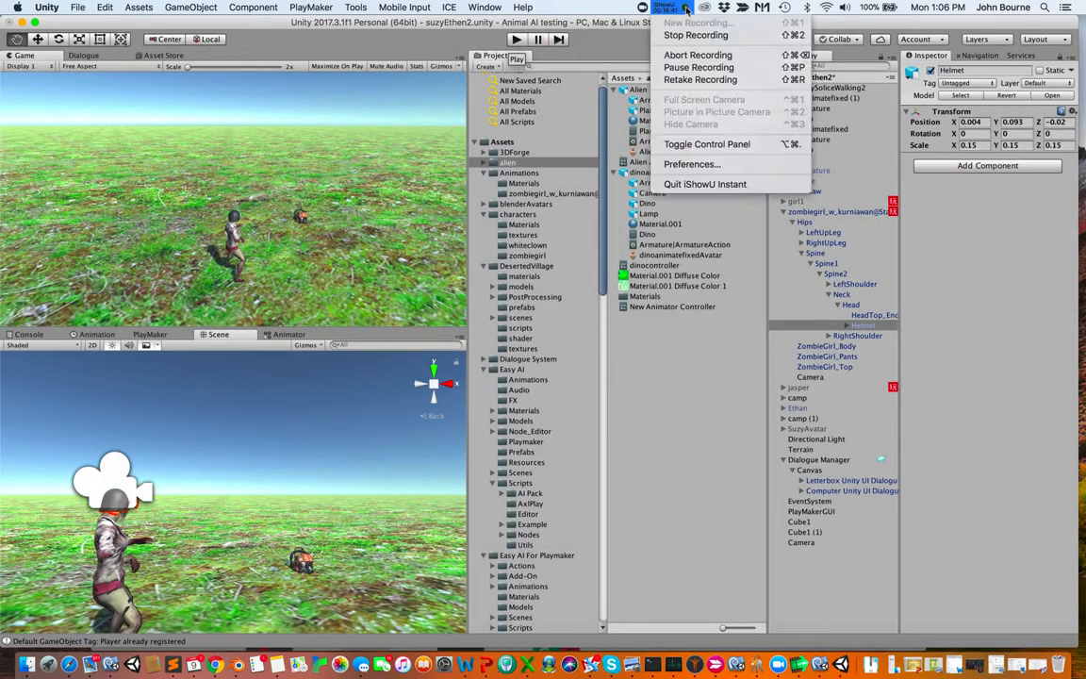